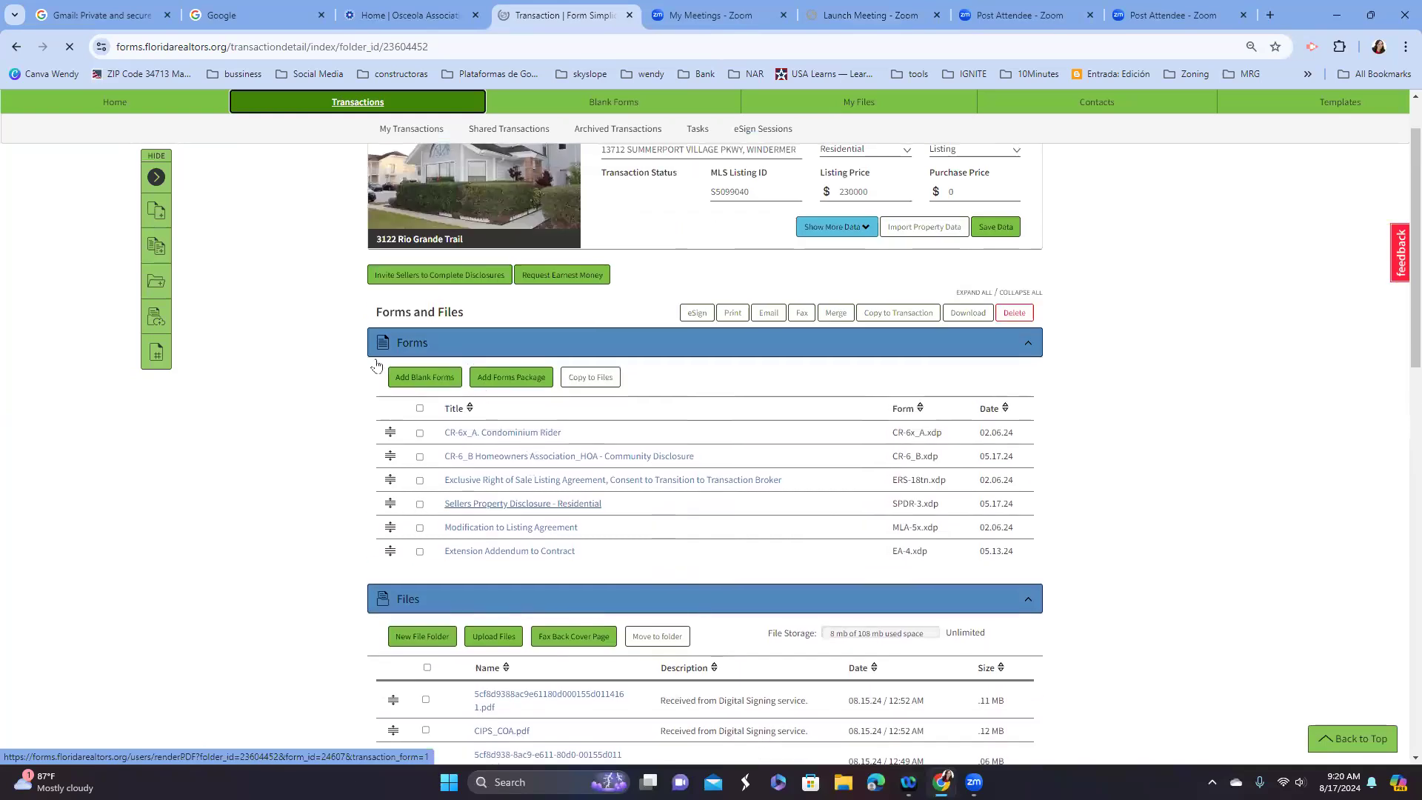
# - Search the blank form library for "rele" and add the Release and Cancellation of Contract for Sale and Purchase form to the transaction
pyautogui.click(434, 385)
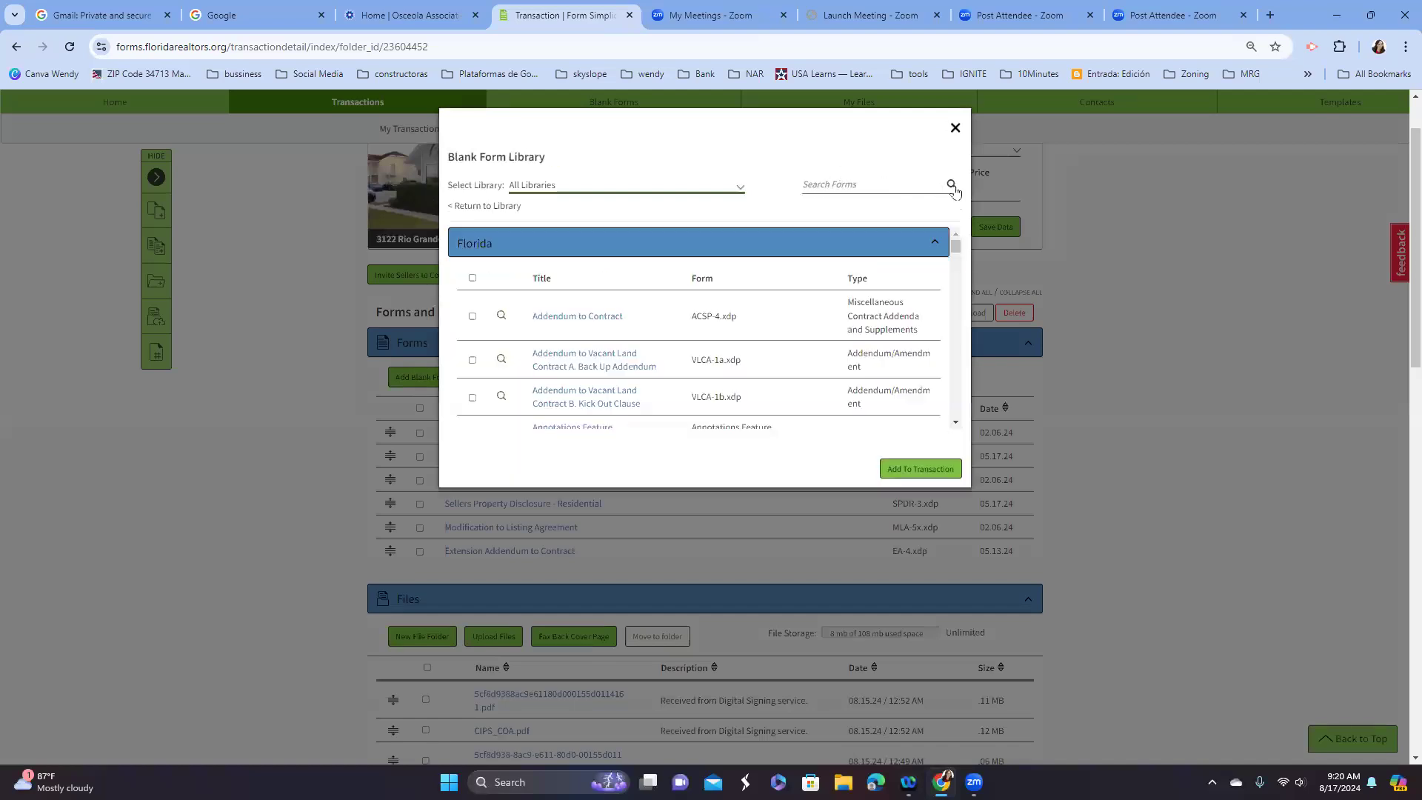
pyautogui.click(854, 187)
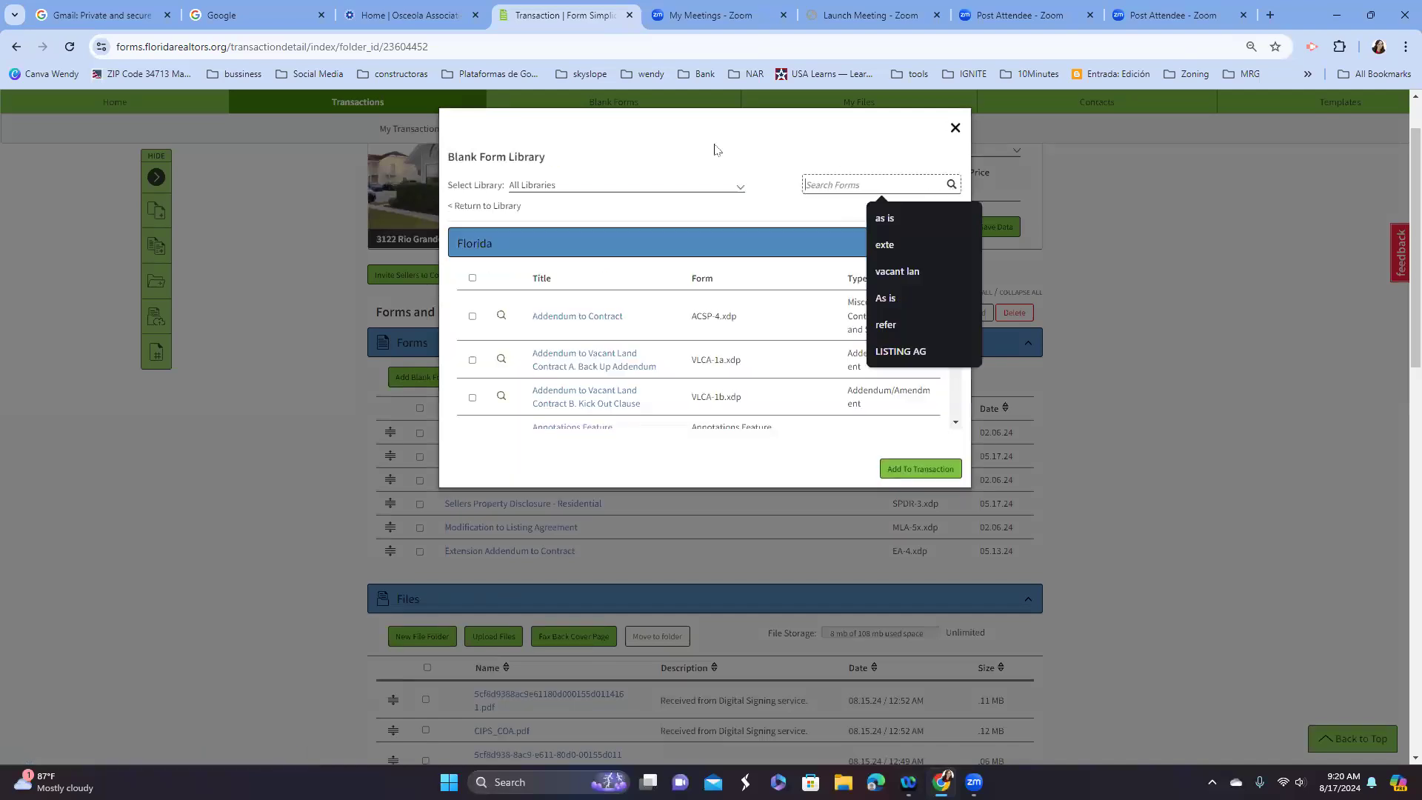
pyautogui.write('rele')
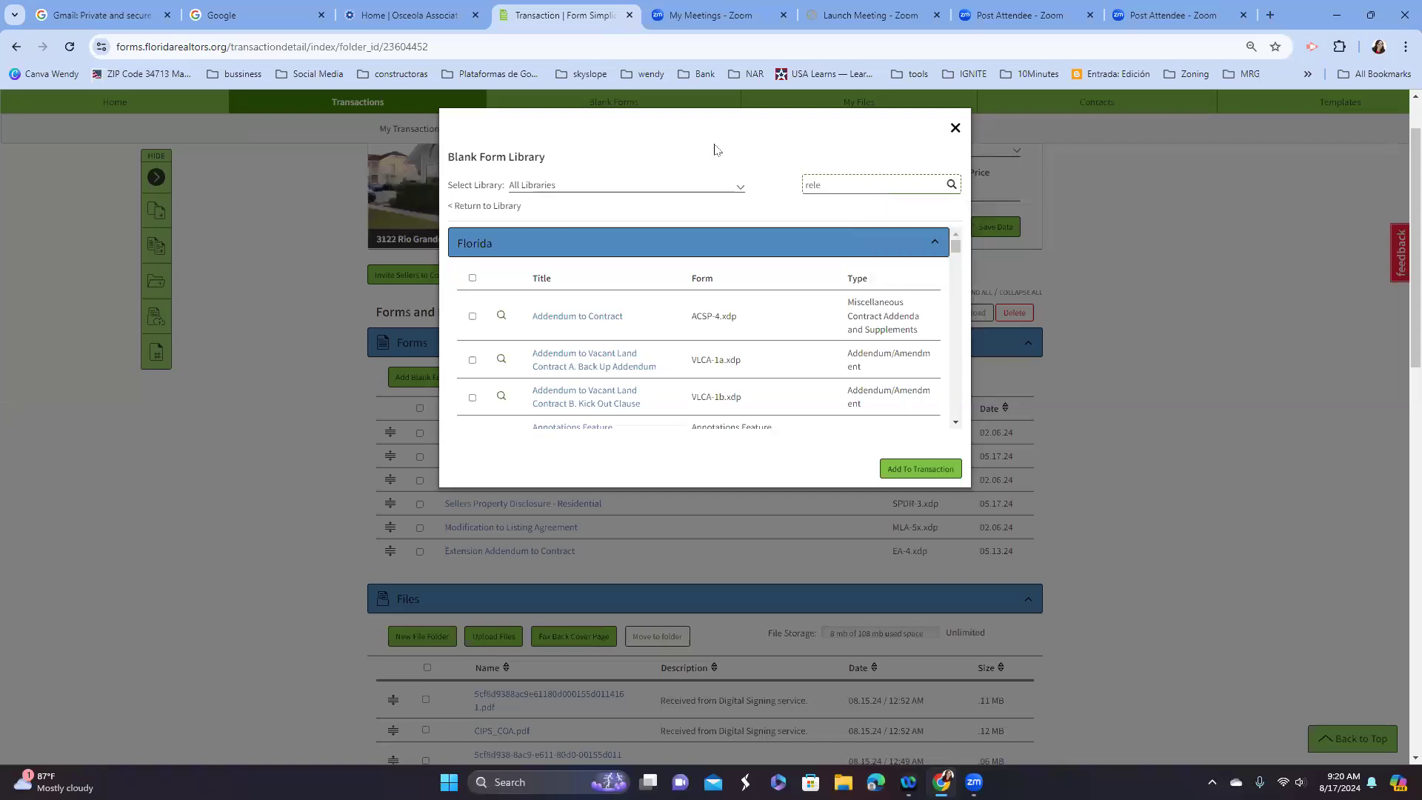
pyautogui.click(952, 186)
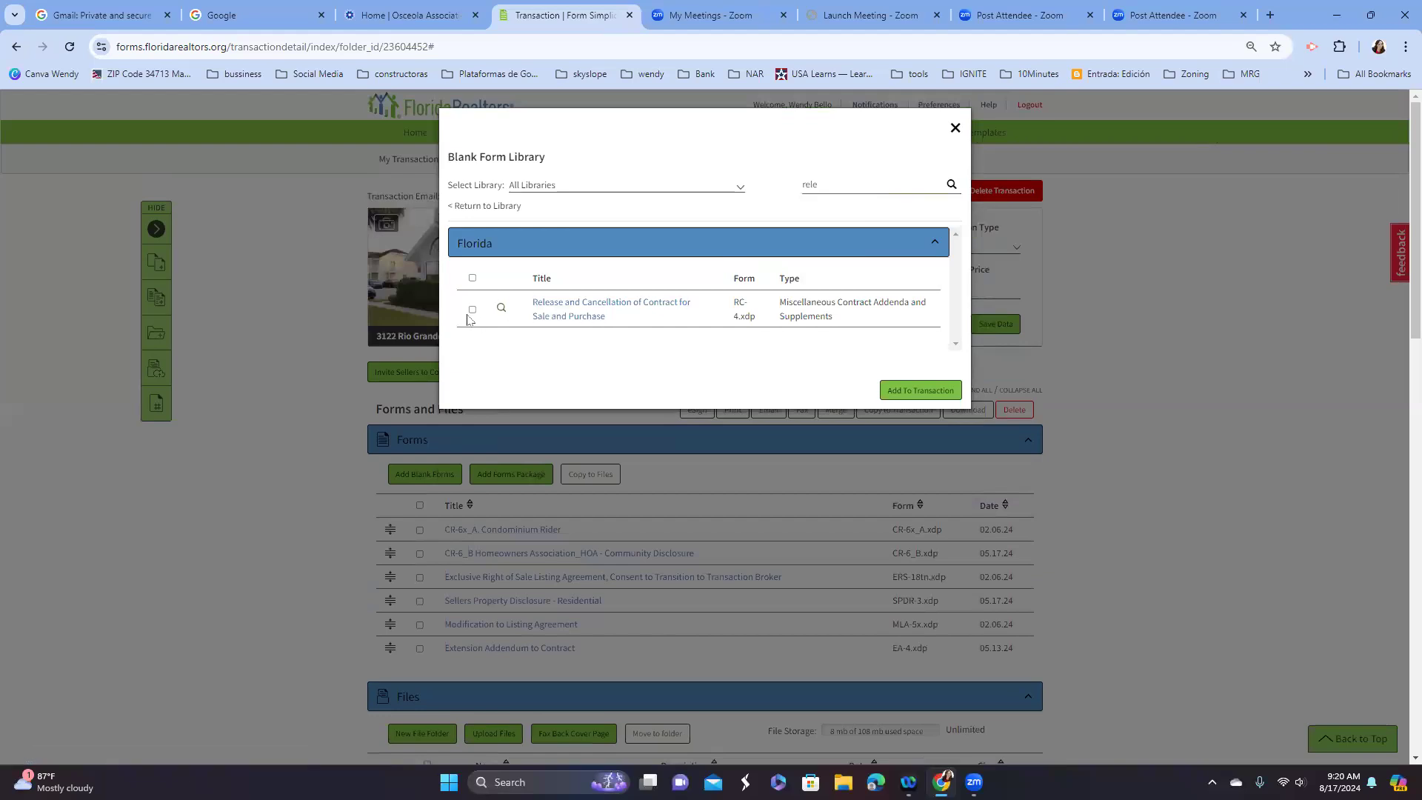
pyautogui.click(473, 310)
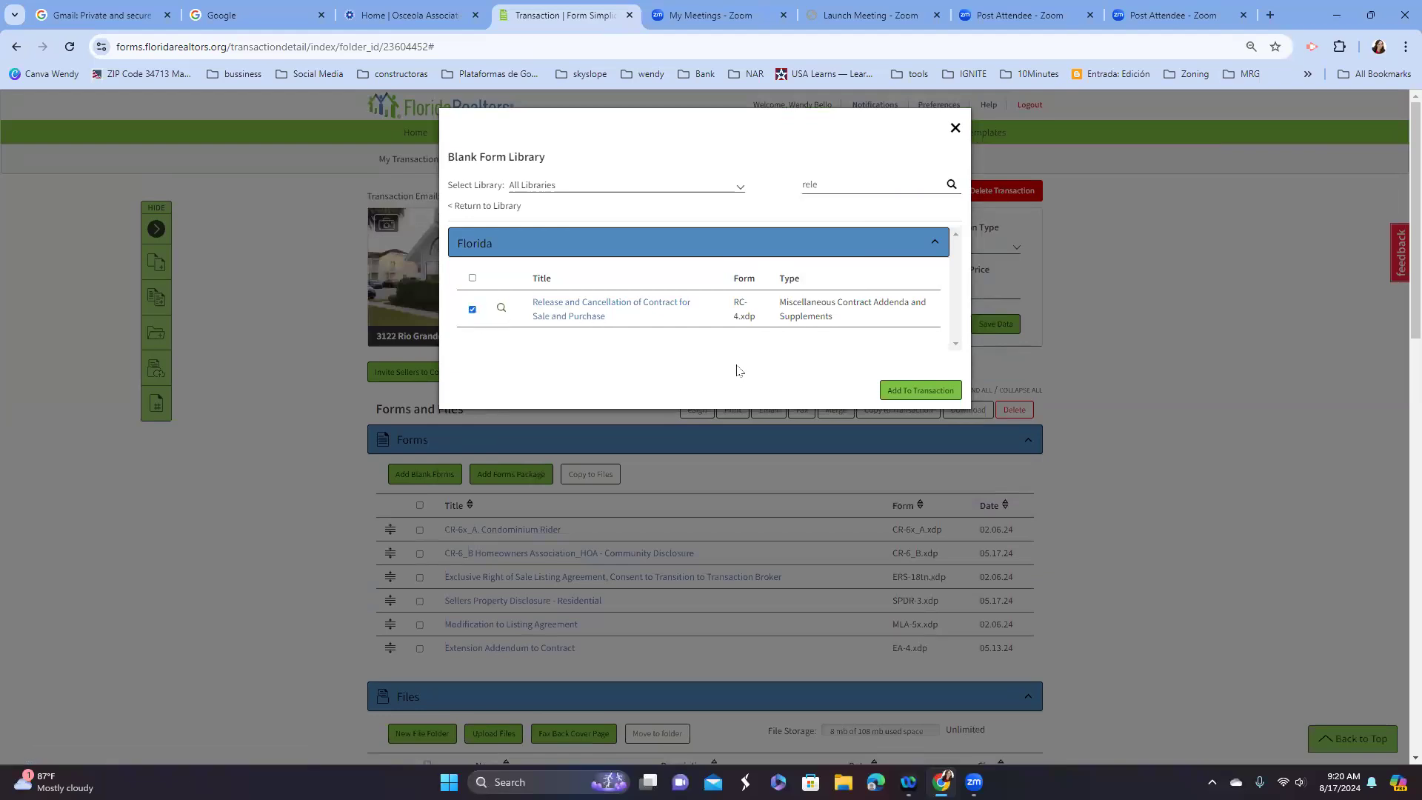
pyautogui.click(914, 391)
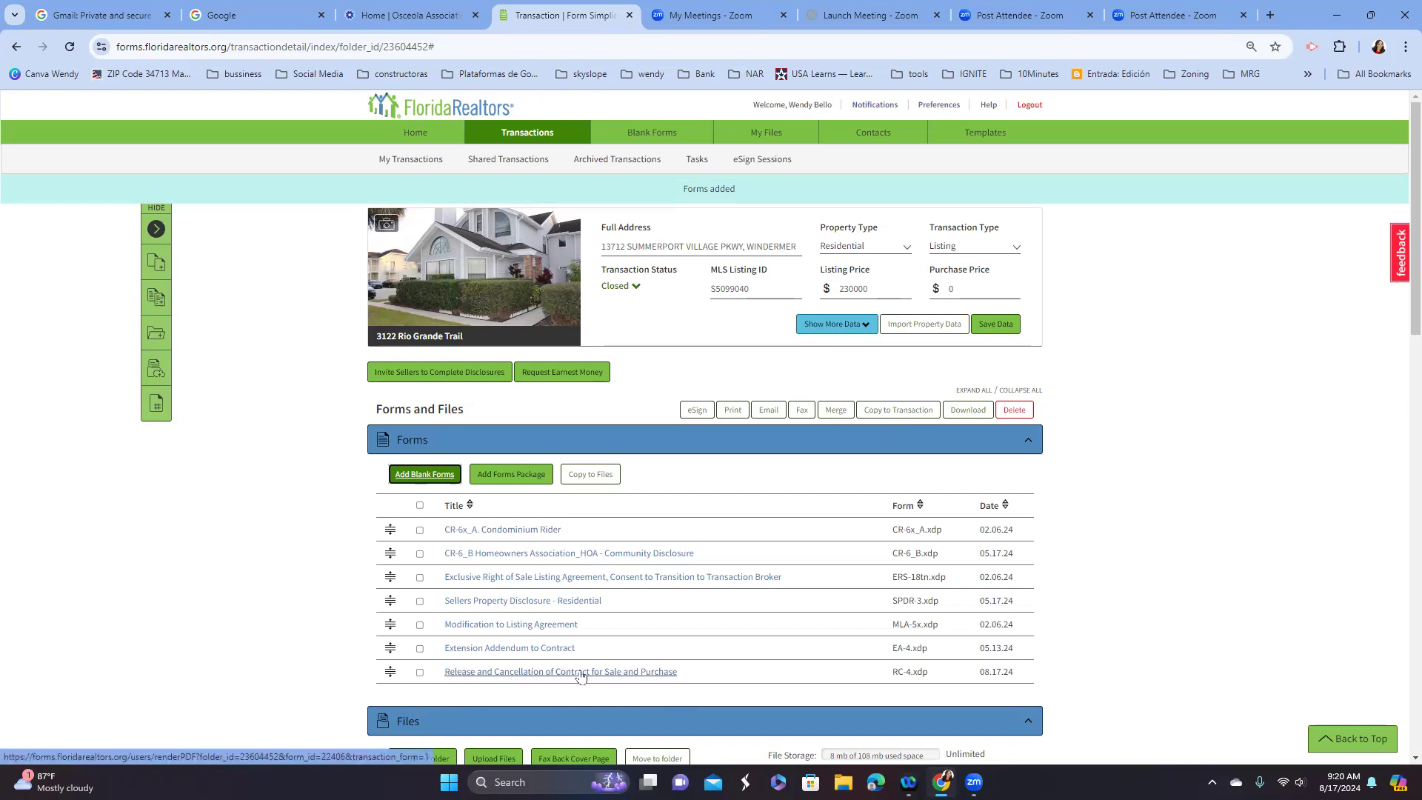
# - In the Release and Cancellation form, select the "AS IS" Residential Contract (ASIS FR/Bar) option and set the Effective Date to July 1, 2024
pyautogui.click(482, 675)
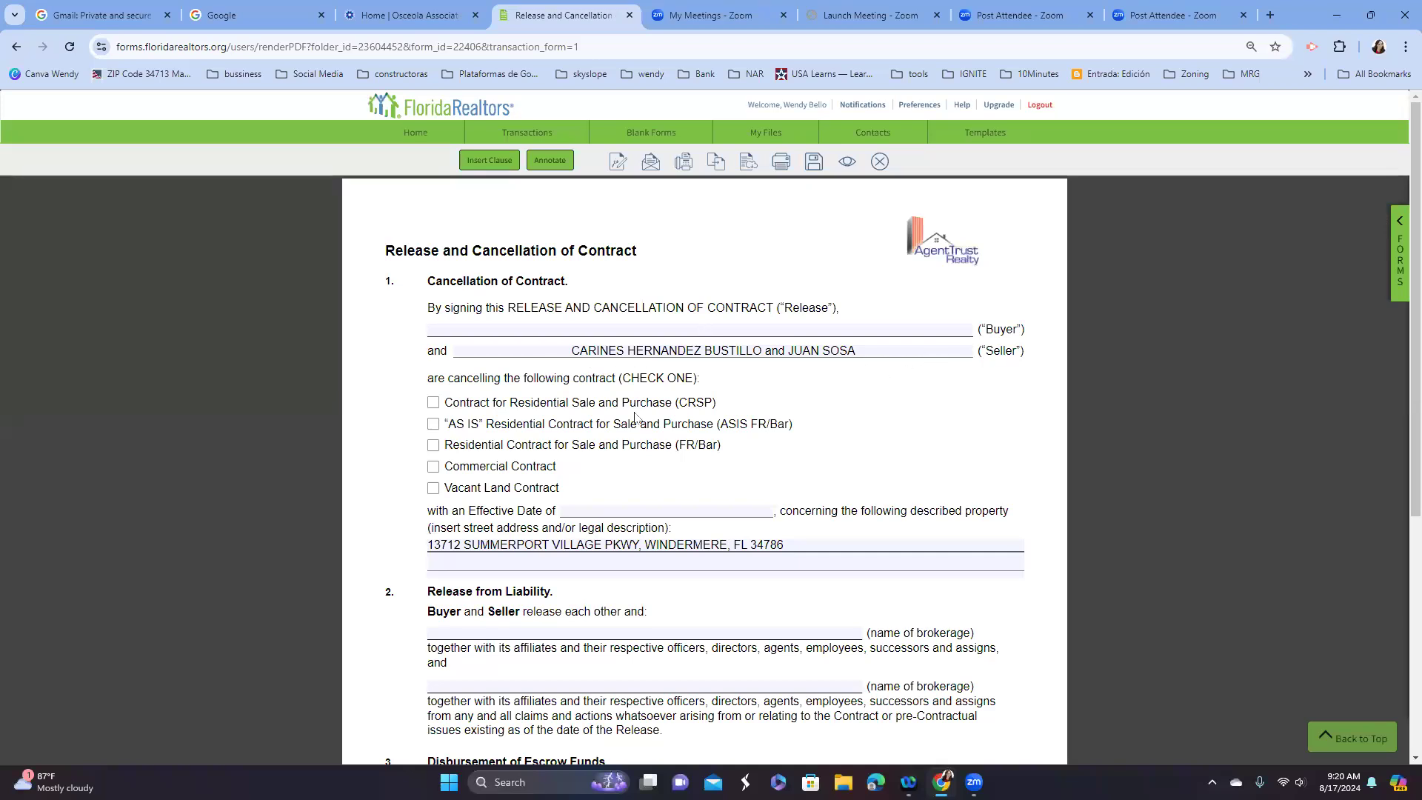
pyautogui.scroll(-3, 662, 414)
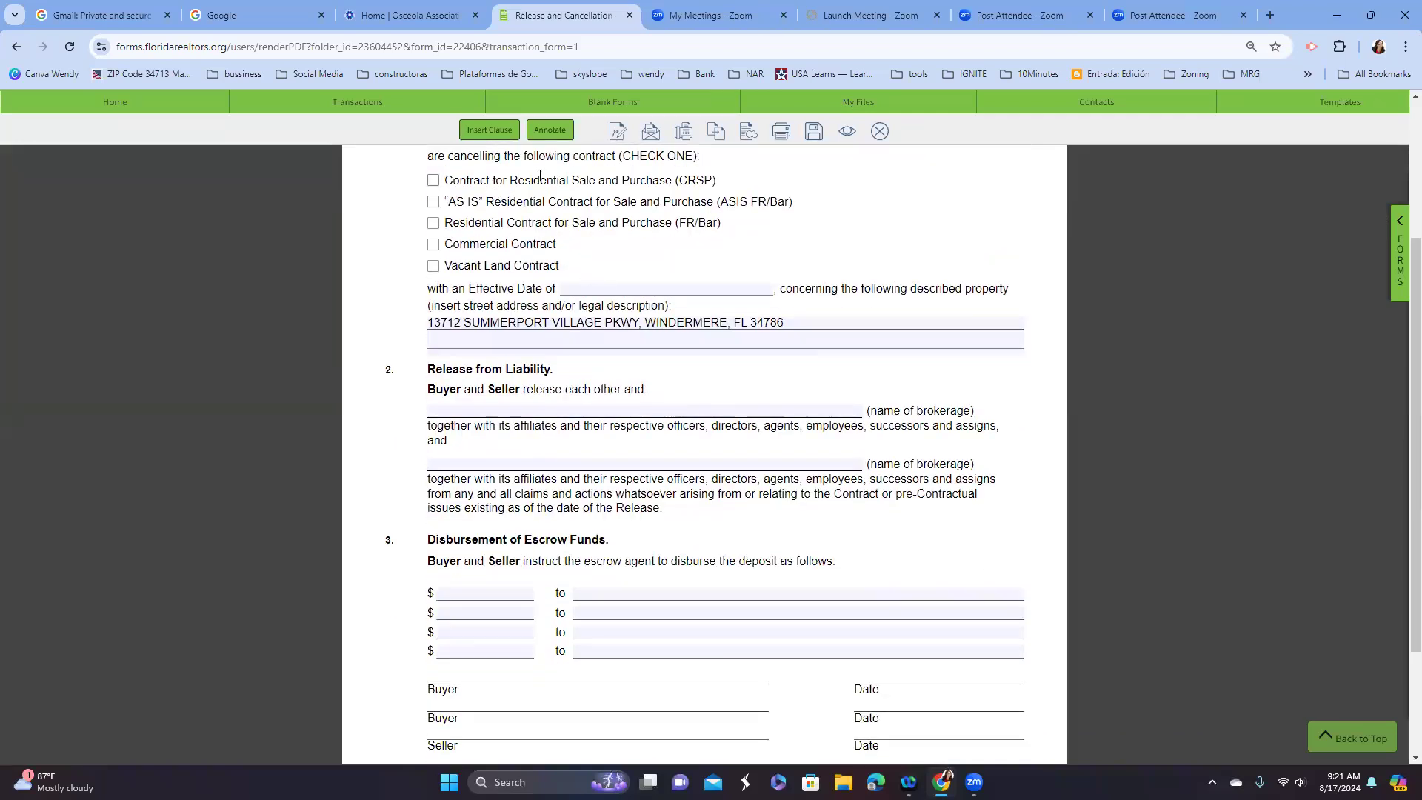
pyautogui.click(432, 204)
pyautogui.click(612, 286)
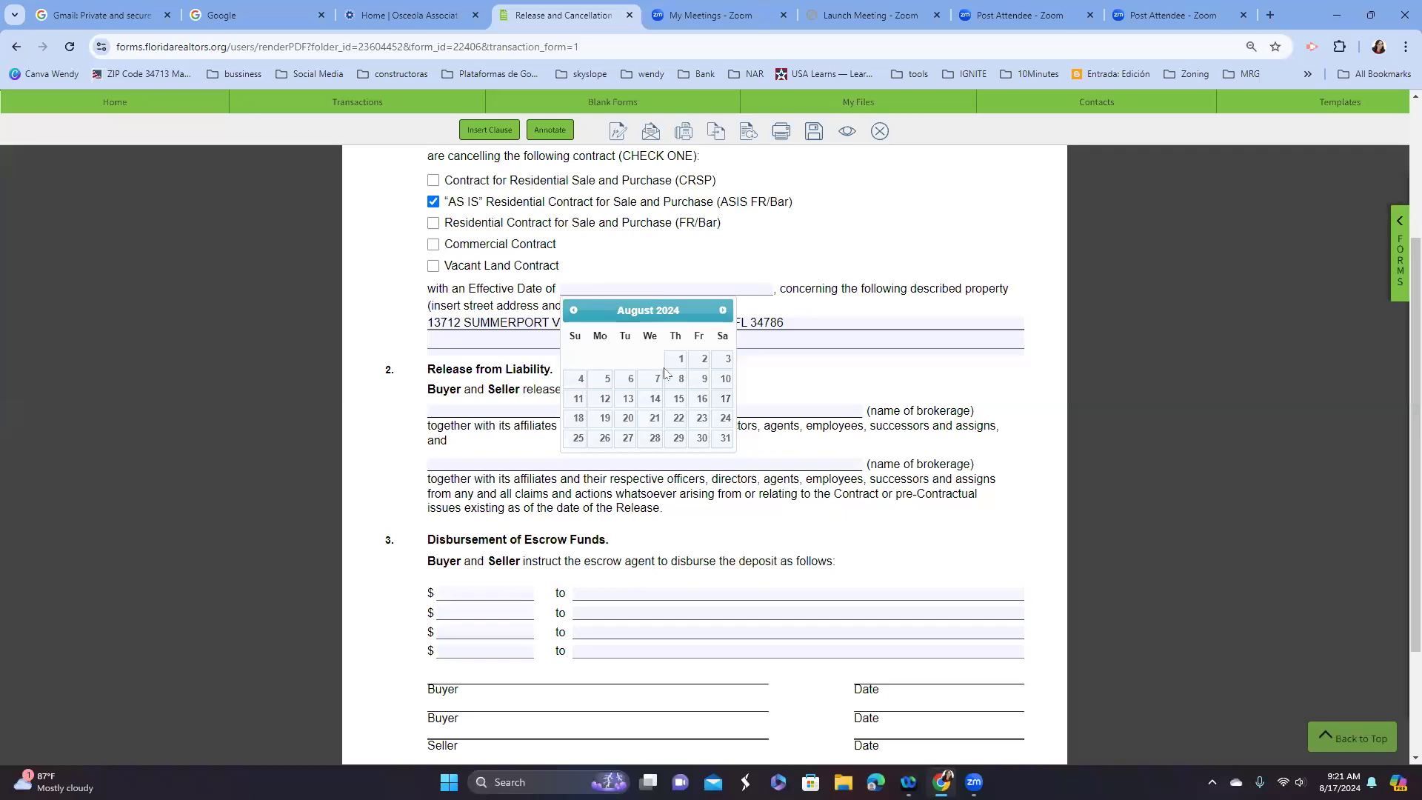
pyautogui.click(573, 310)
pyautogui.click(604, 359)
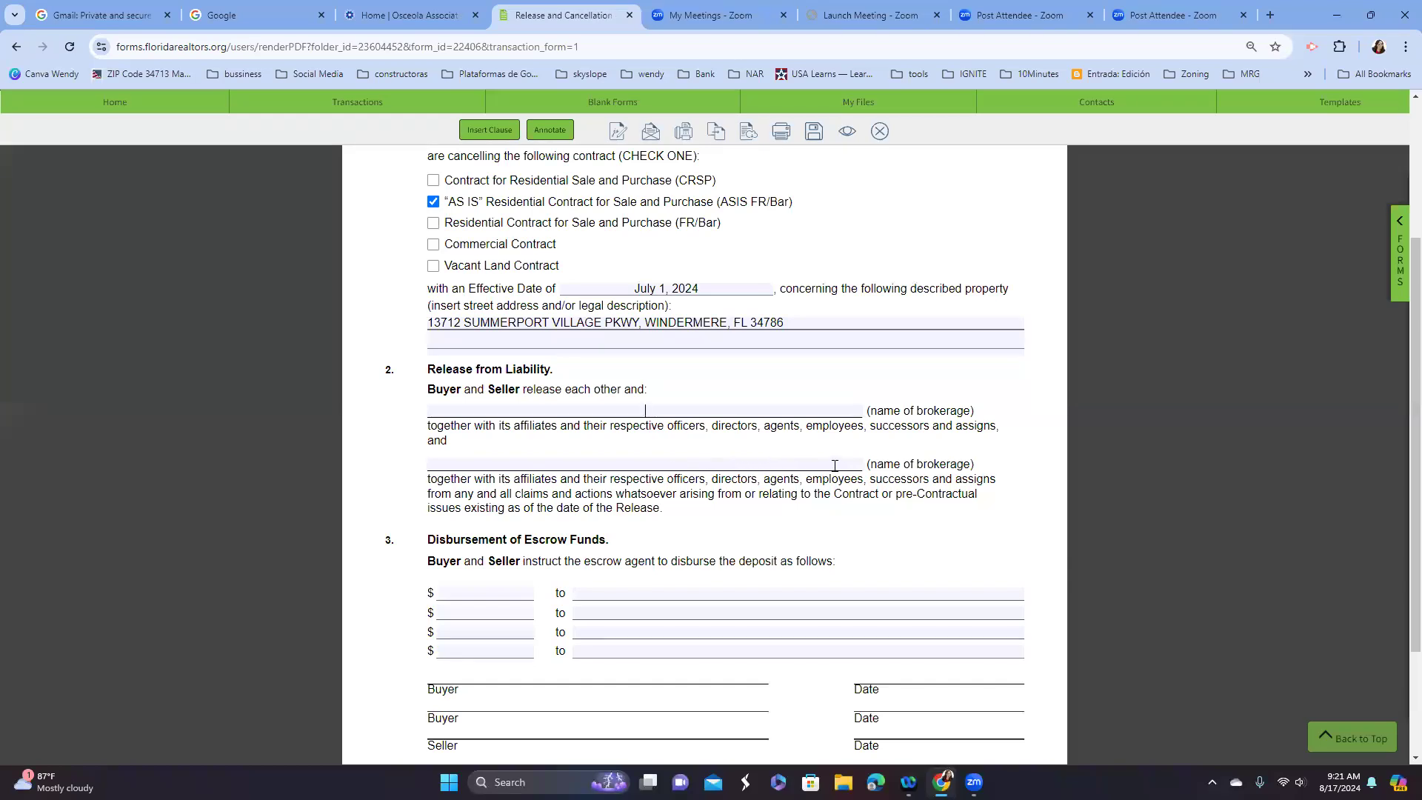
# - Review the form's escrow disbursement and signature sections, leaving them blank, and save the form
pyautogui.click(497, 593)
pyautogui.scroll(-2, 674, 645)
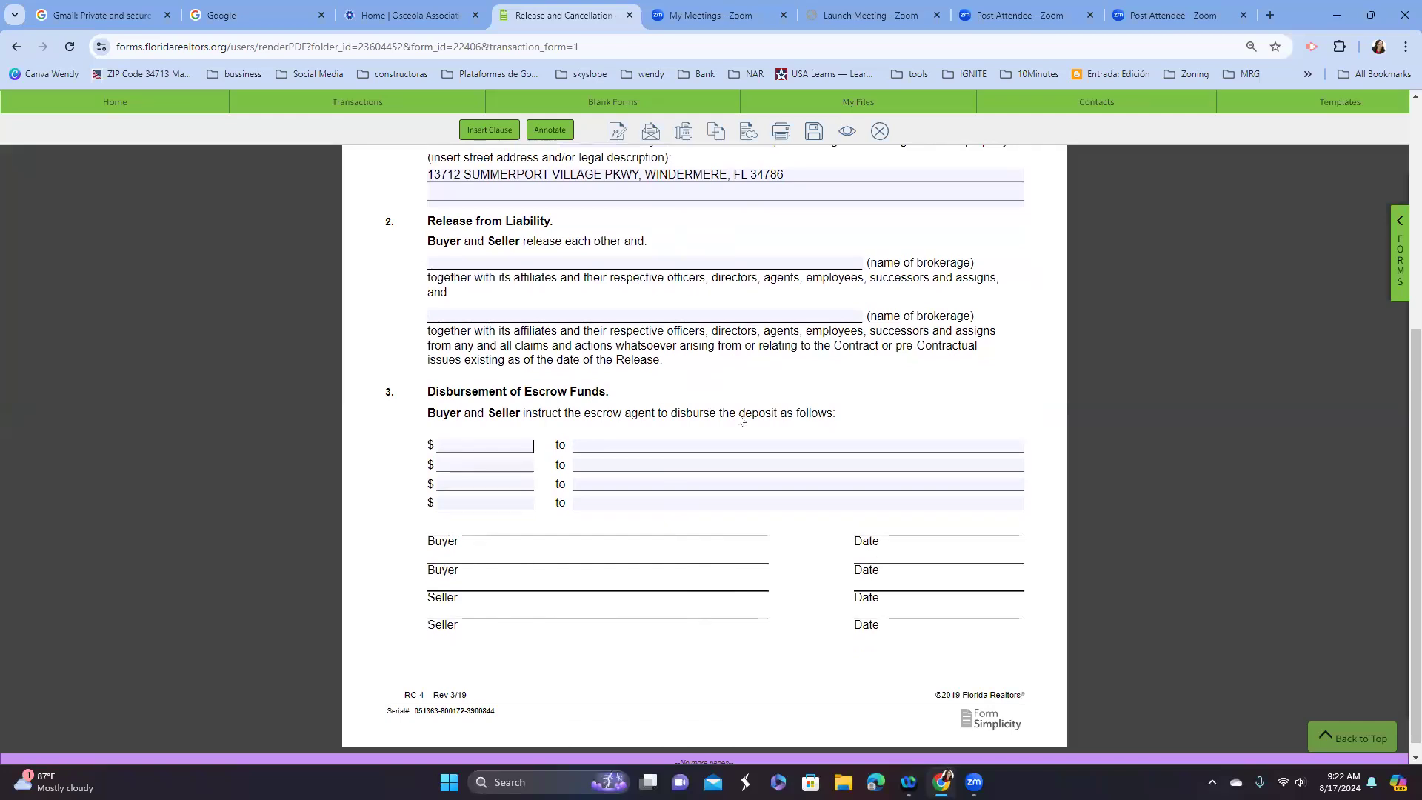
pyautogui.scroll(5, 770, 444)
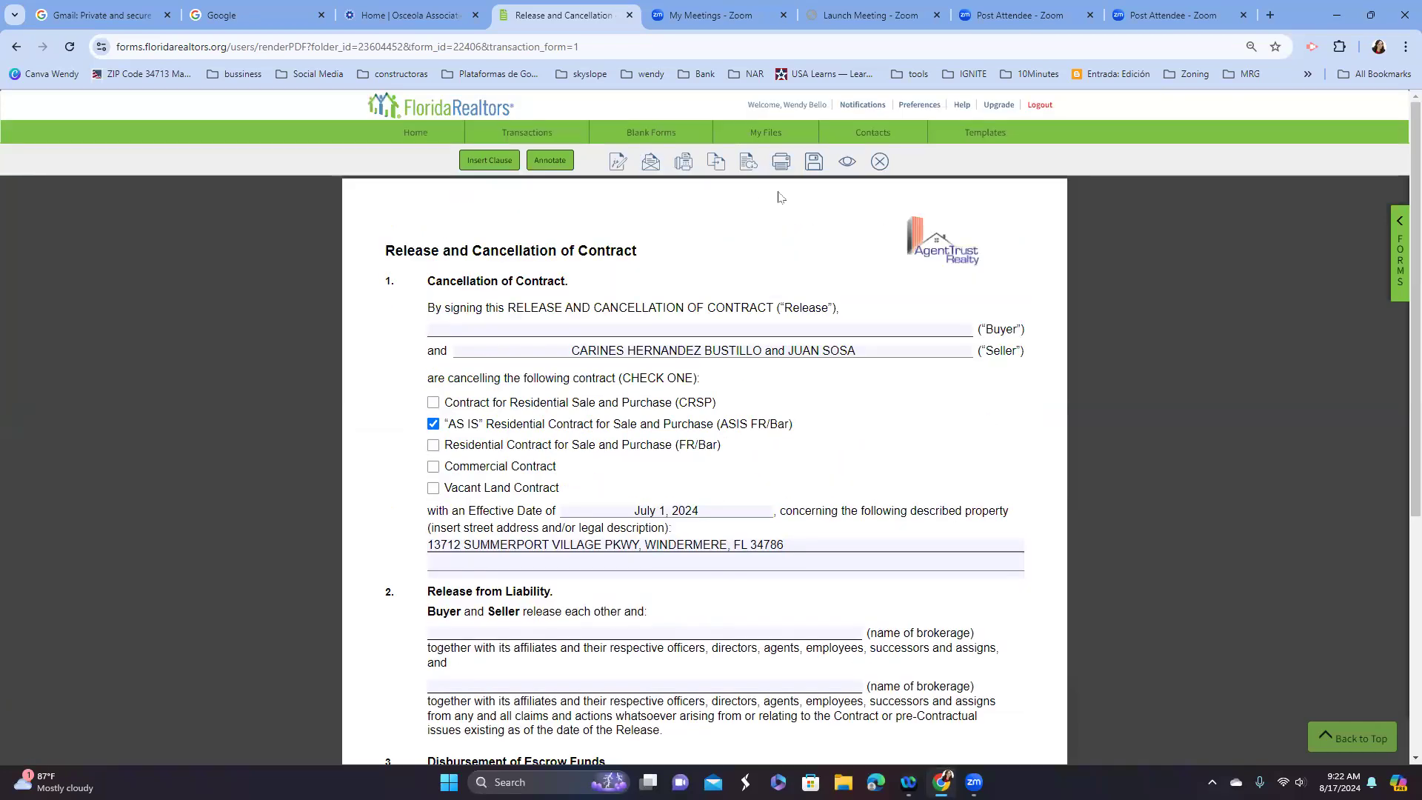
pyautogui.click(815, 164)
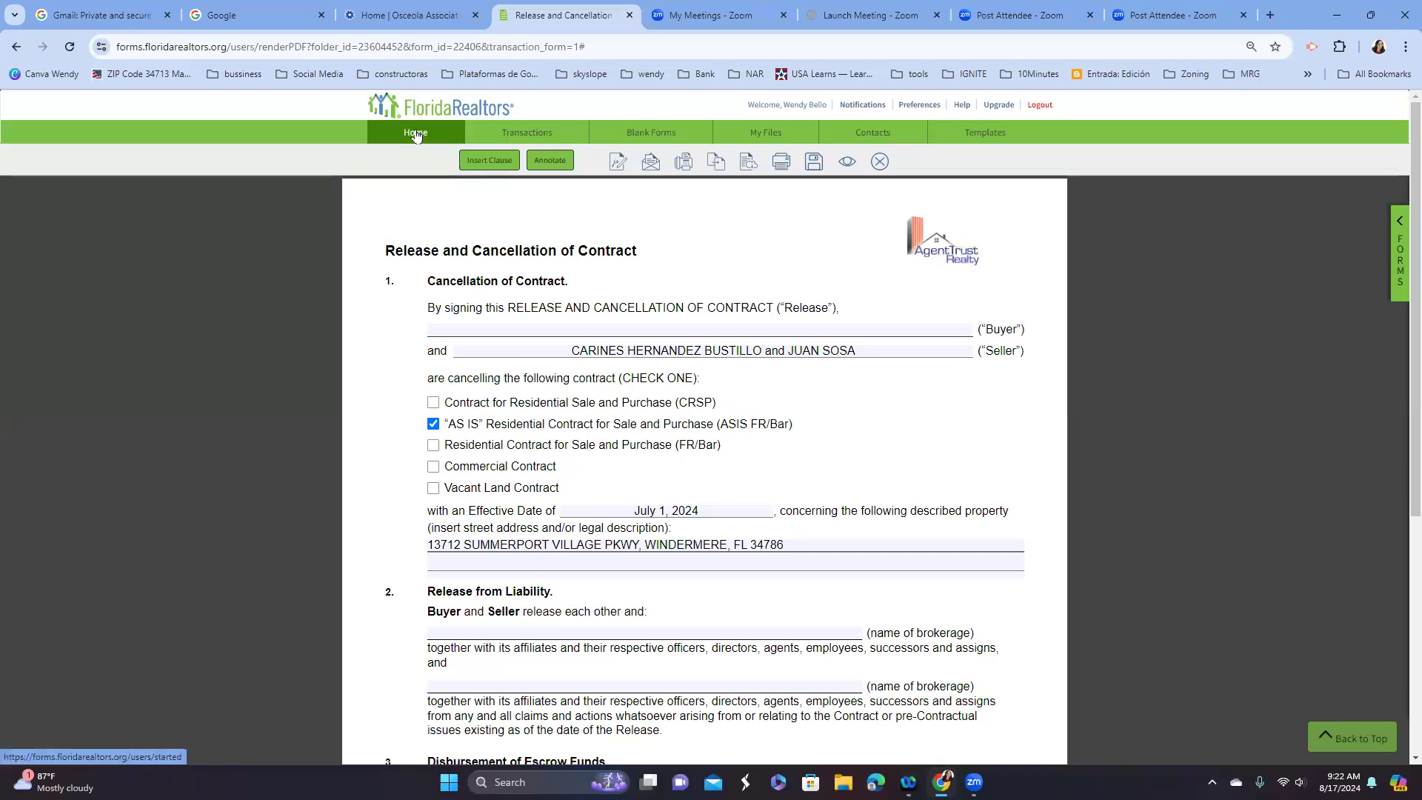
# - Reopen the most recent transaction from the home page and start an eSign request for the Release and Cancellation form
pyautogui.click(421, 134)
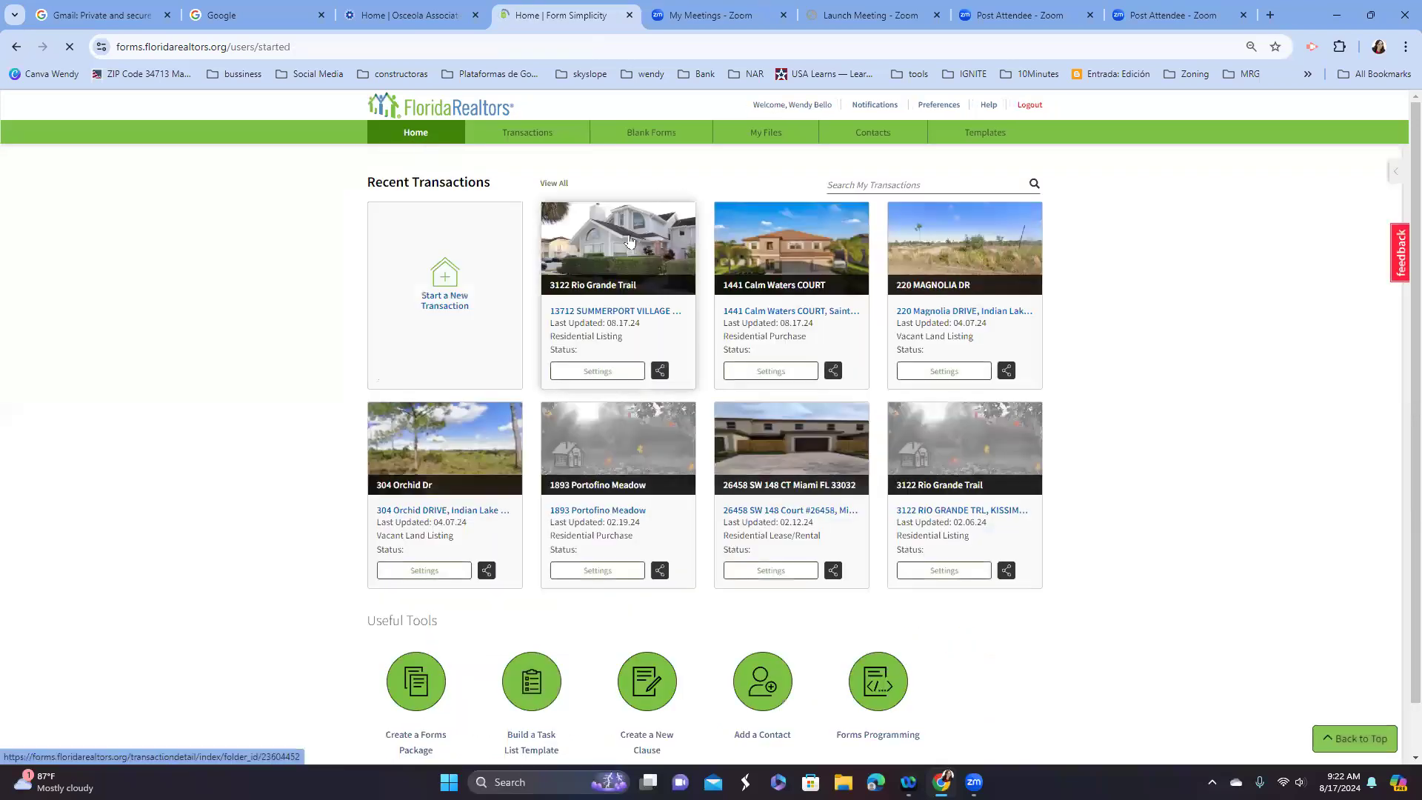
pyautogui.click(629, 240)
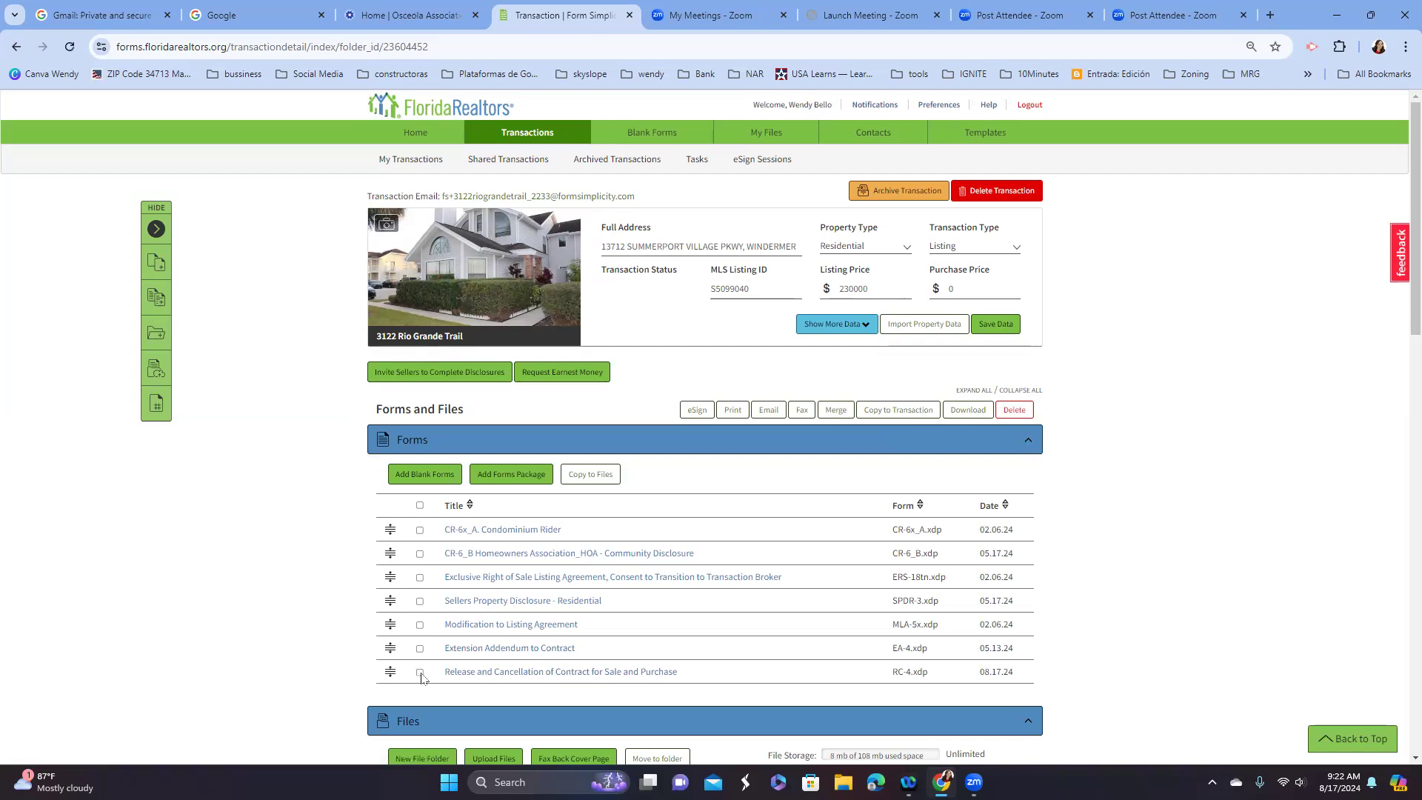
pyautogui.click(420, 673)
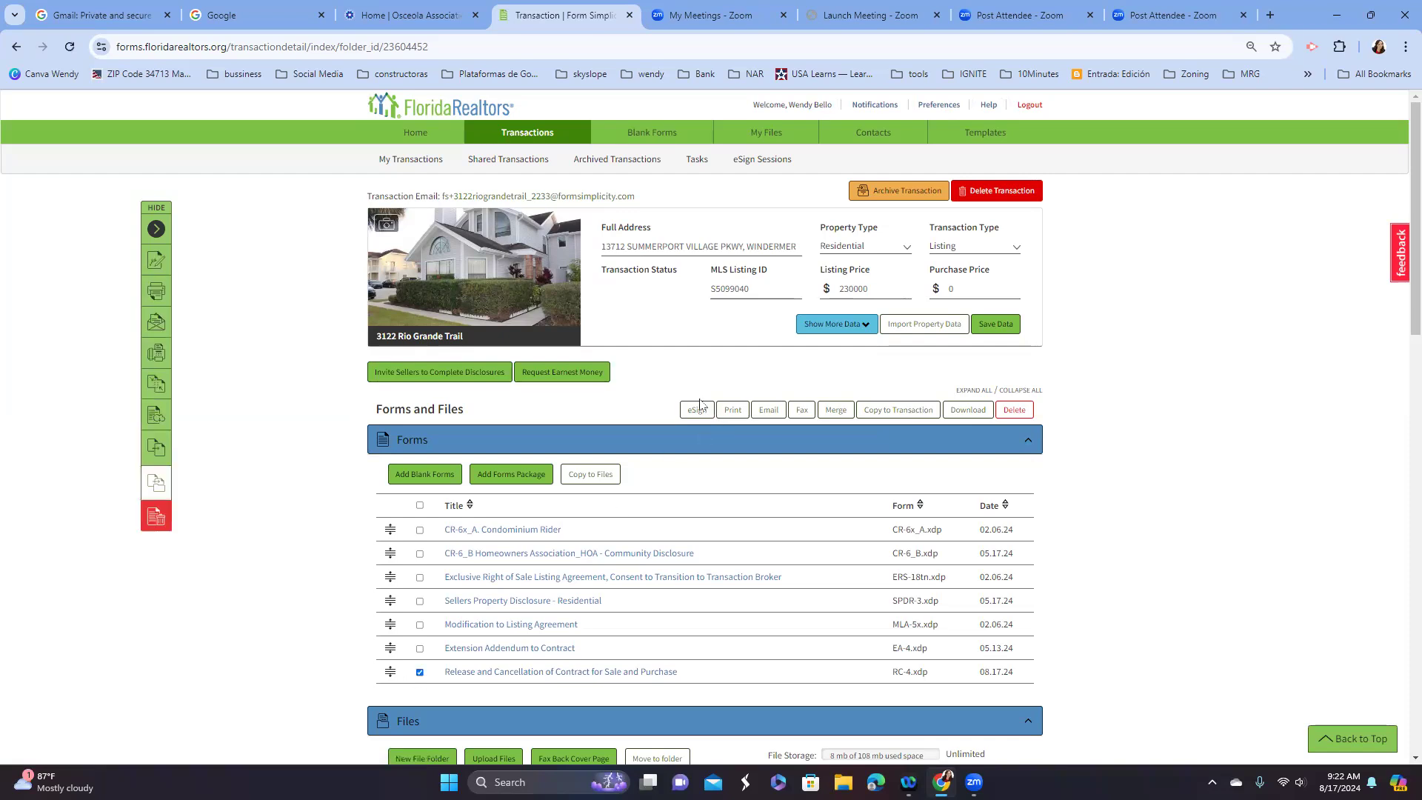
pyautogui.click(693, 412)
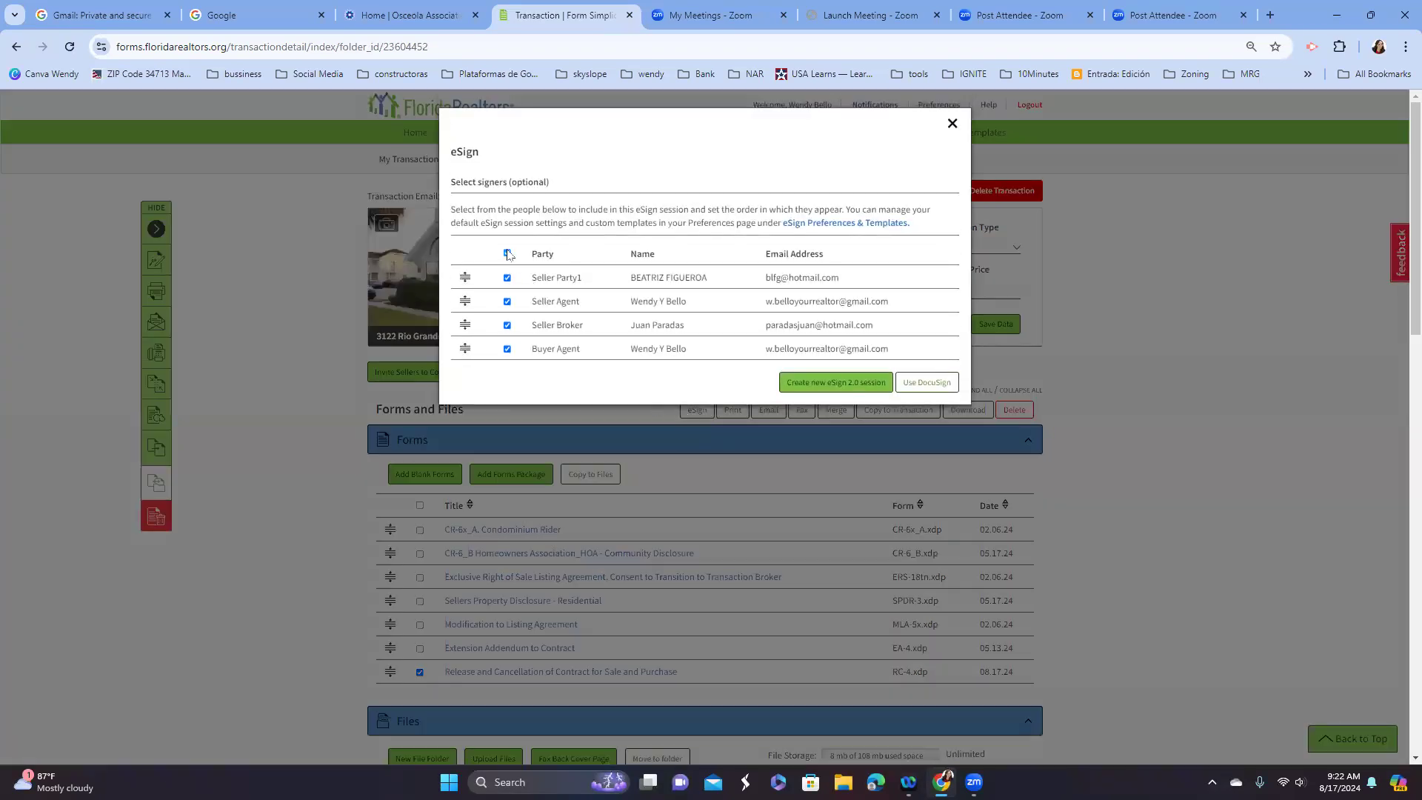
# - Choose only the Seller Agent as signer and create a new eSign 2.0 session
pyautogui.click(507, 254)
pyautogui.click(507, 255)
pyautogui.click(506, 254)
pyautogui.click(507, 302)
pyautogui.click(835, 384)
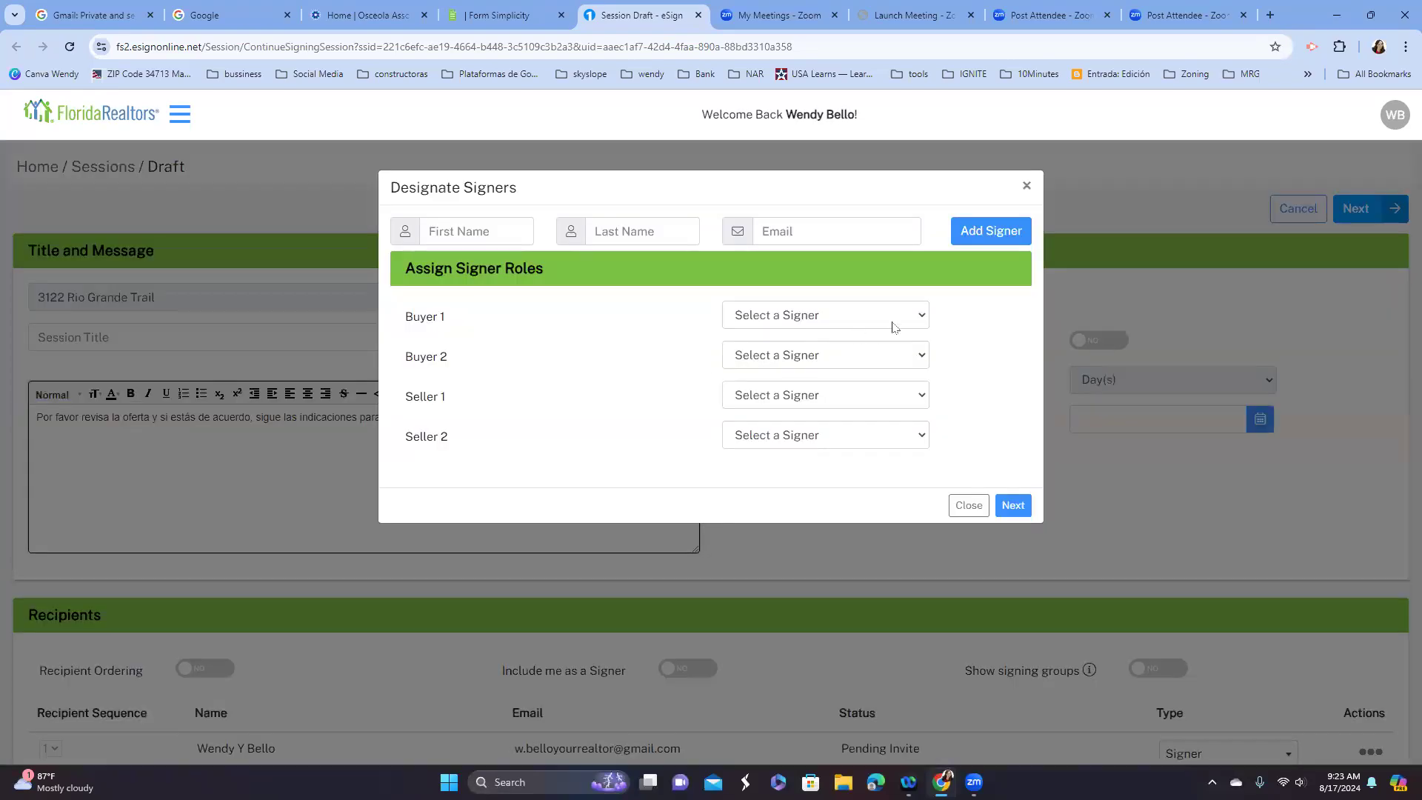
# - Assign the available signer to the Buyer 1 role and agree to remove the unassigned signing locations from the templates
pyautogui.click(793, 321)
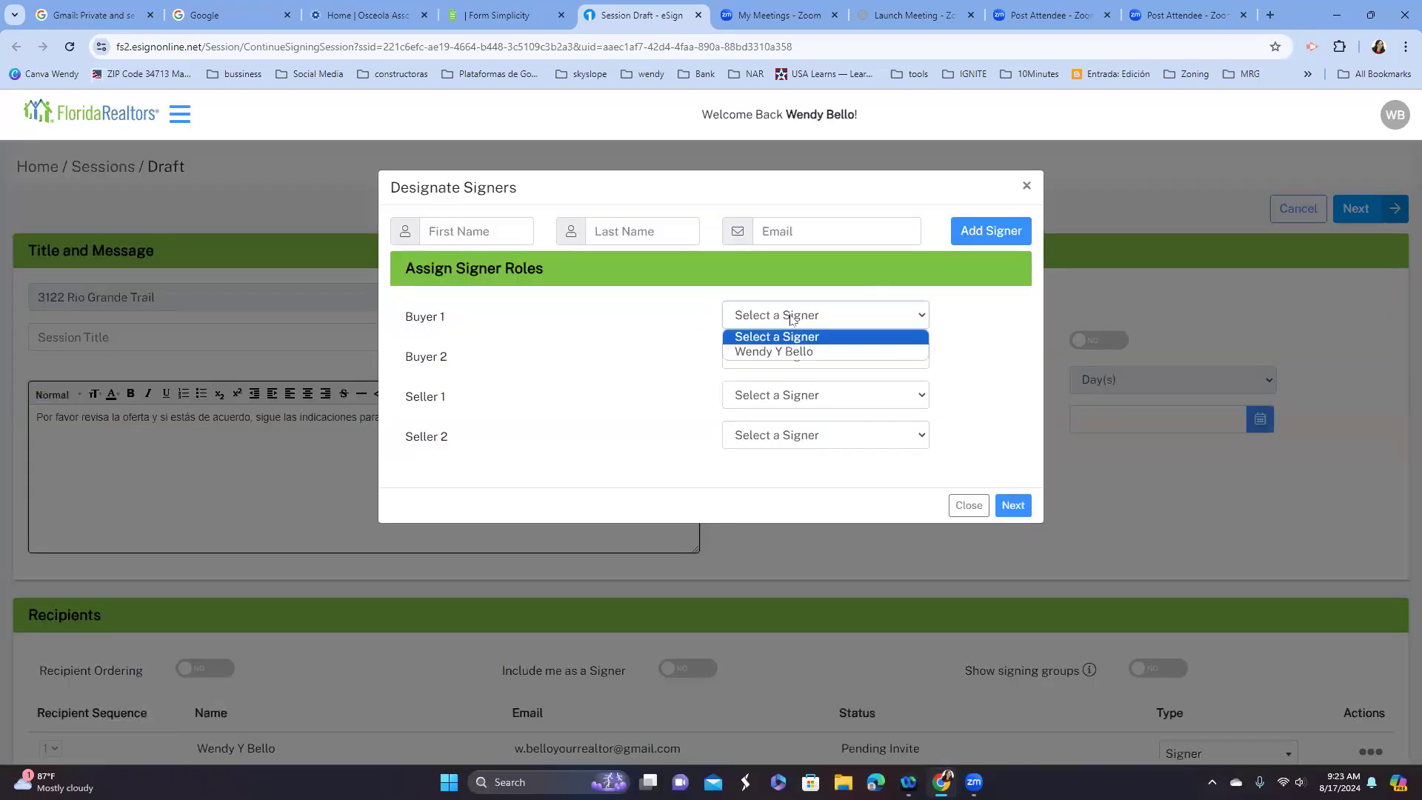
pyautogui.click(784, 352)
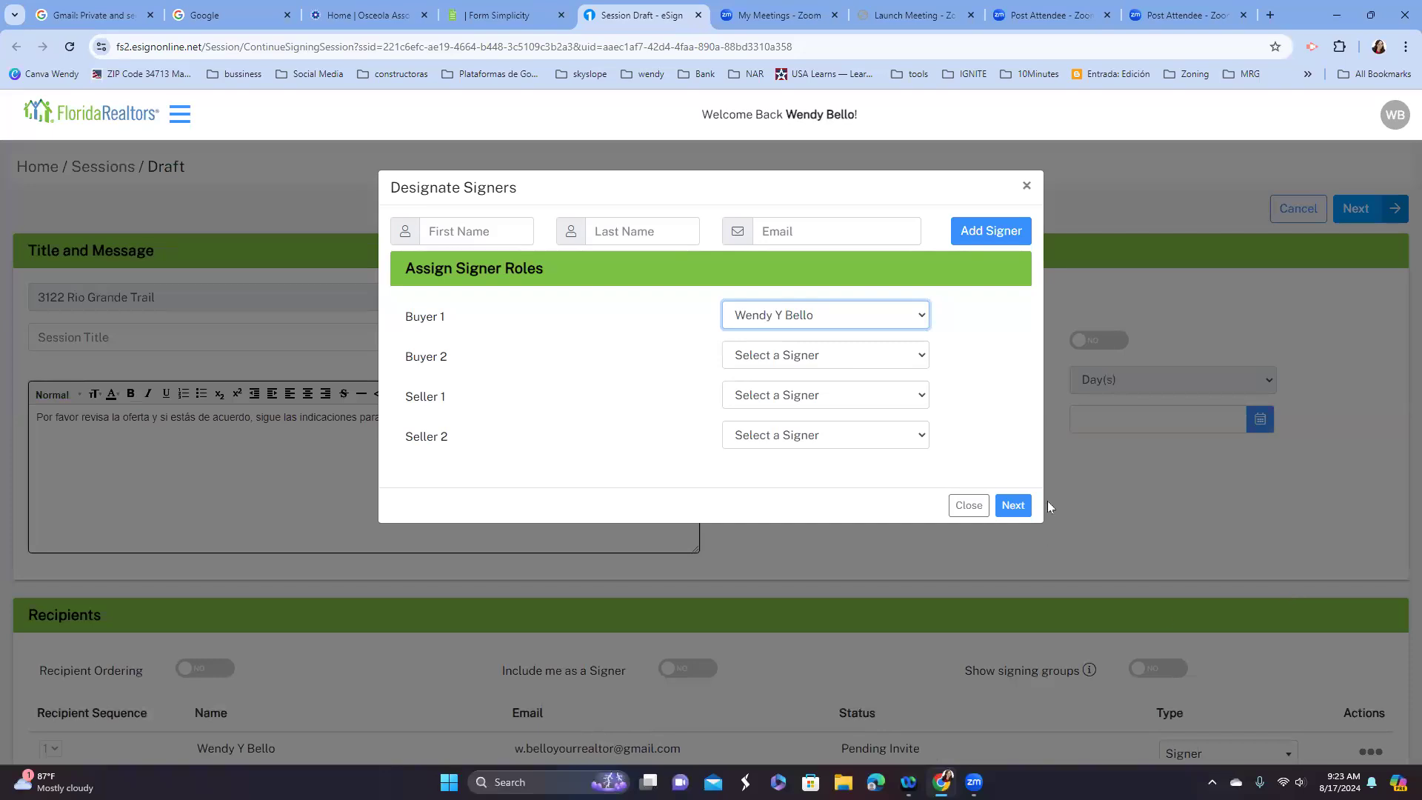
pyautogui.click(1013, 505)
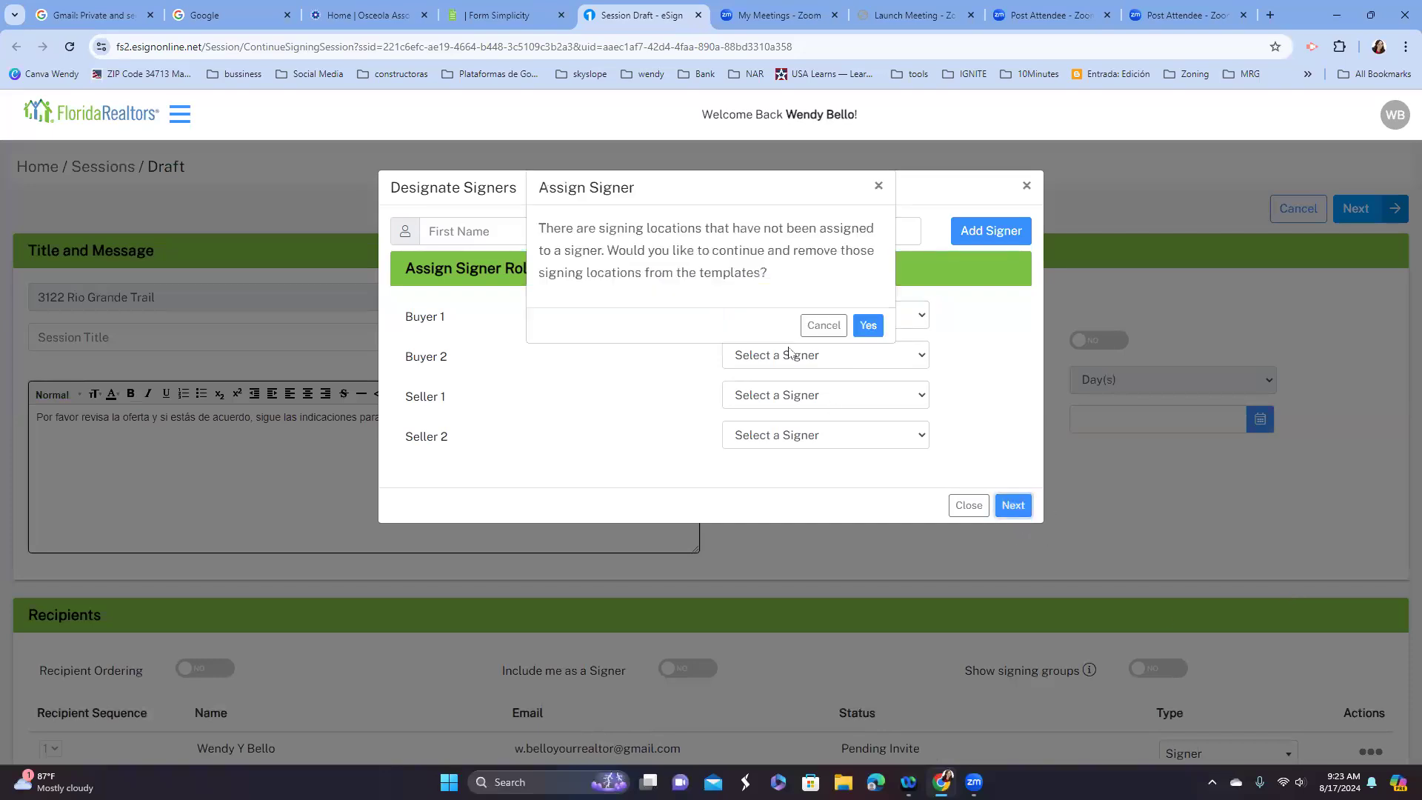
pyautogui.click(868, 325)
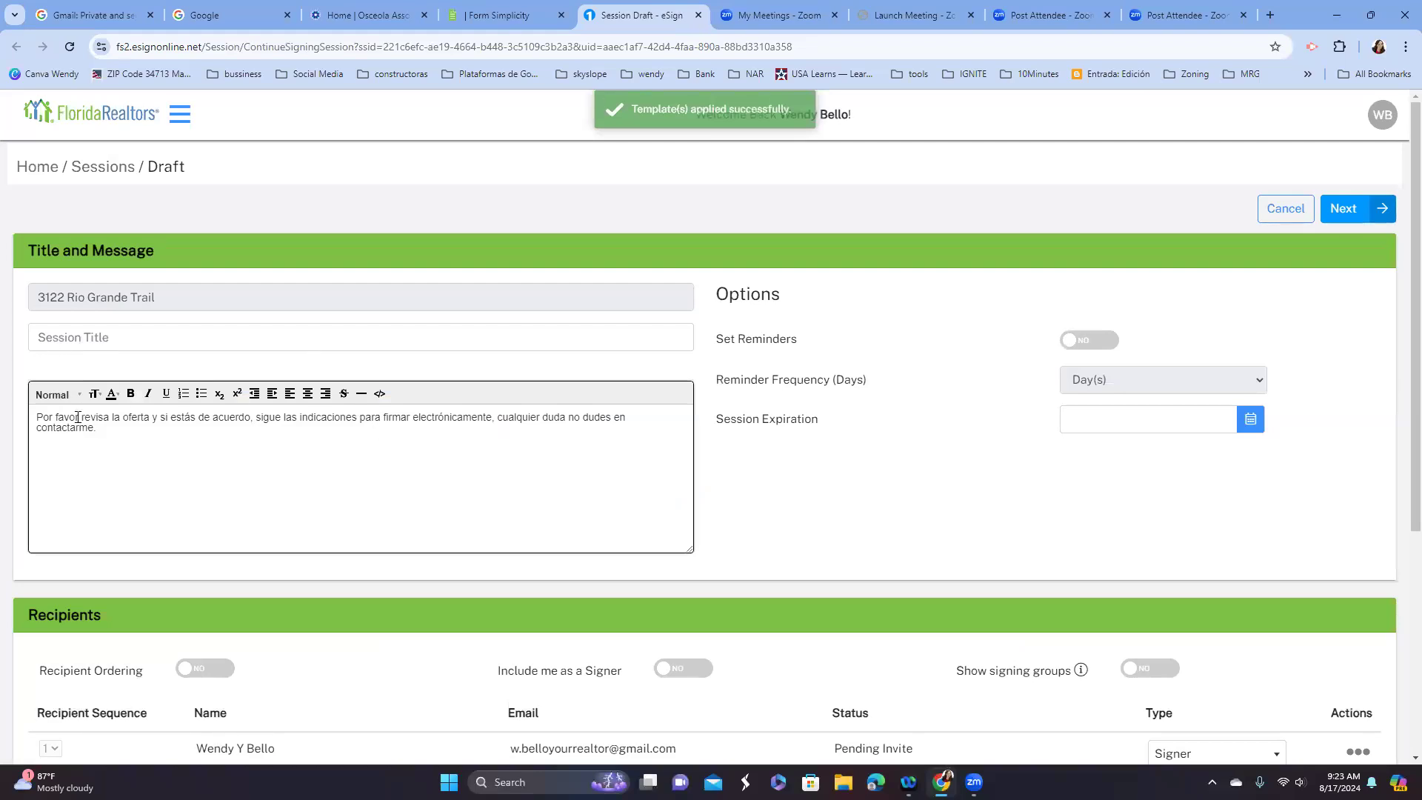
# - Replace the session message with a "Buenas tardes" greeting by first name and "segun lo conversado te estoy enviando el Release and cancelation, por favor"
pyautogui.moveTo(108, 428); pyautogui.dragTo(46, 417)
pyautogui.click(45, 424)
pyautogui.hotkey('ctrl', 'a')
pyautogui.press('BackSpace')
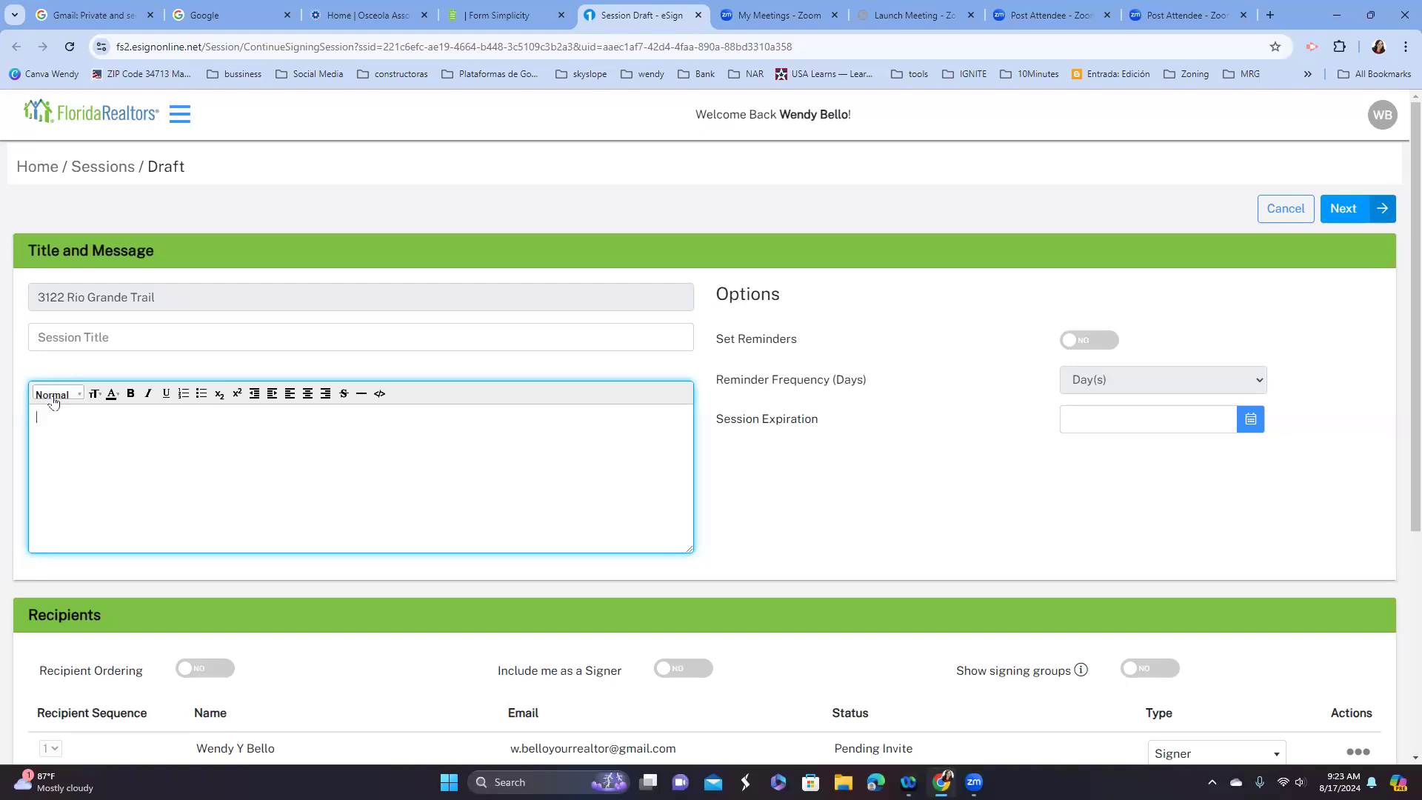
pyautogui.write('Buenas tardes Wendy, segun lo conversado te estoy enviando')
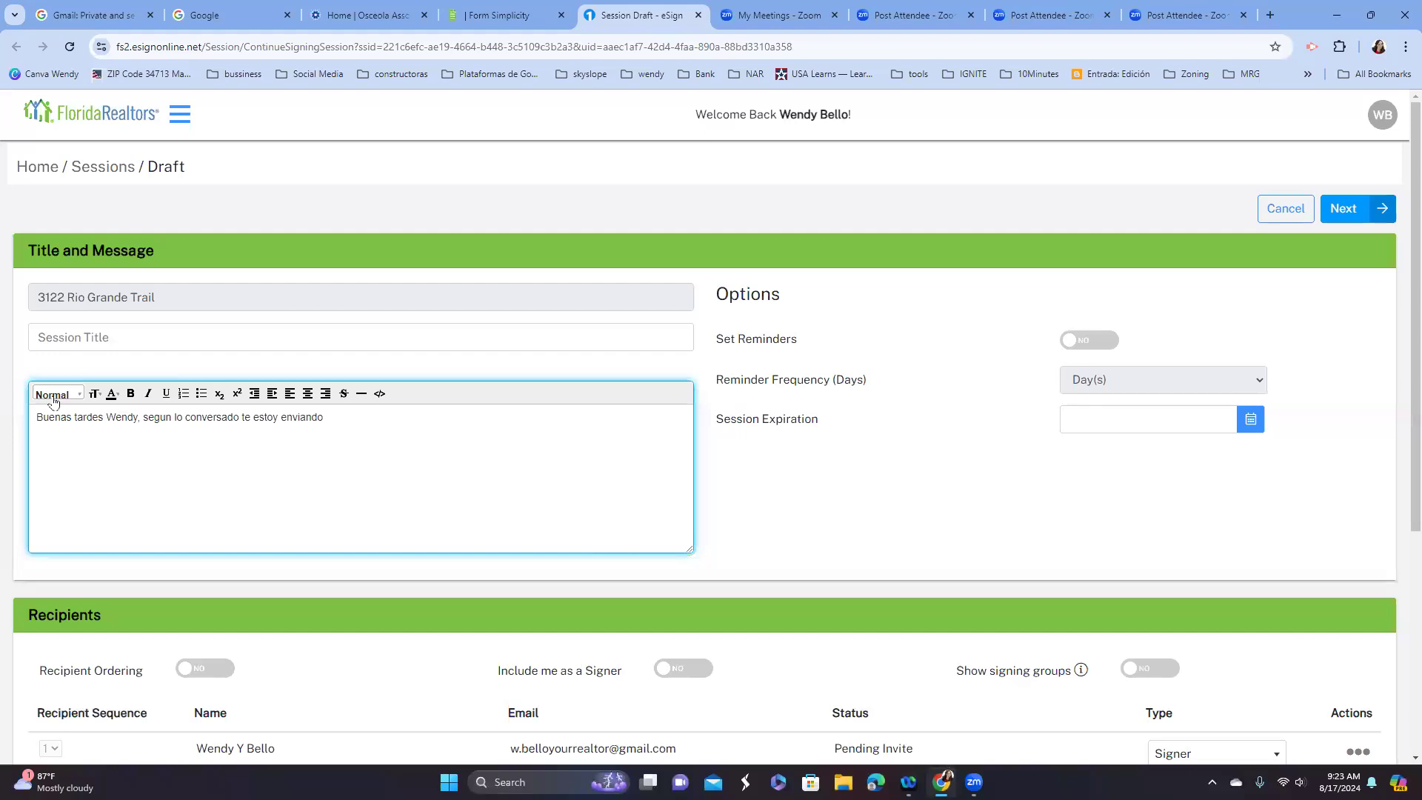
pyautogui.write(' el REelease and cancelea')
pyautogui.press('BackSpace')
pyautogui.write('ation y')
pyautogui.press('BackSpace')
pyautogui.write('por favor re')
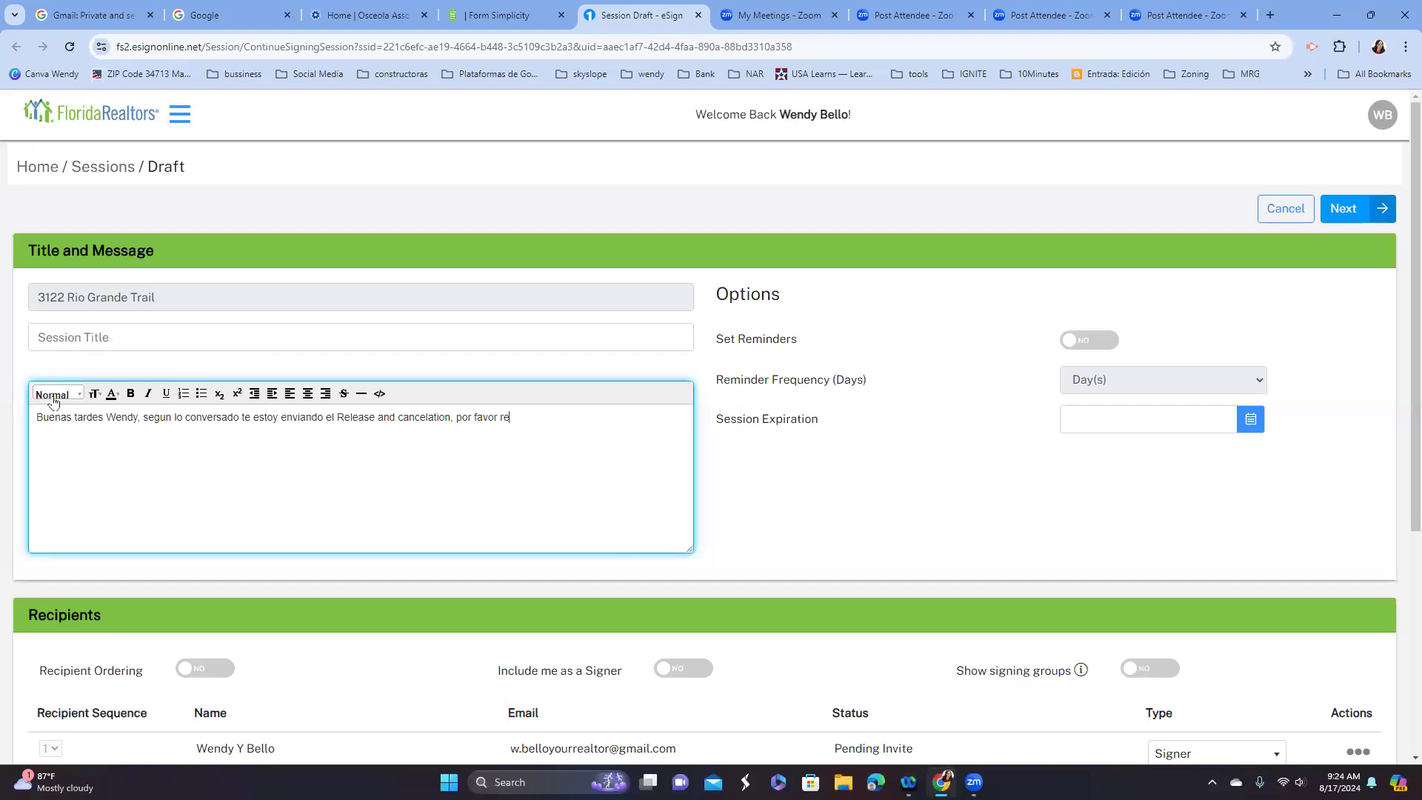
# - Complete the message with "revisalo y si estas de acuerdo procede a la firma electronica. Si tienes alguna pregunta, no dudes en contactarme. Atentamente."
pyautogui.write('visalo y si estas de acuerdo procede a la fo')
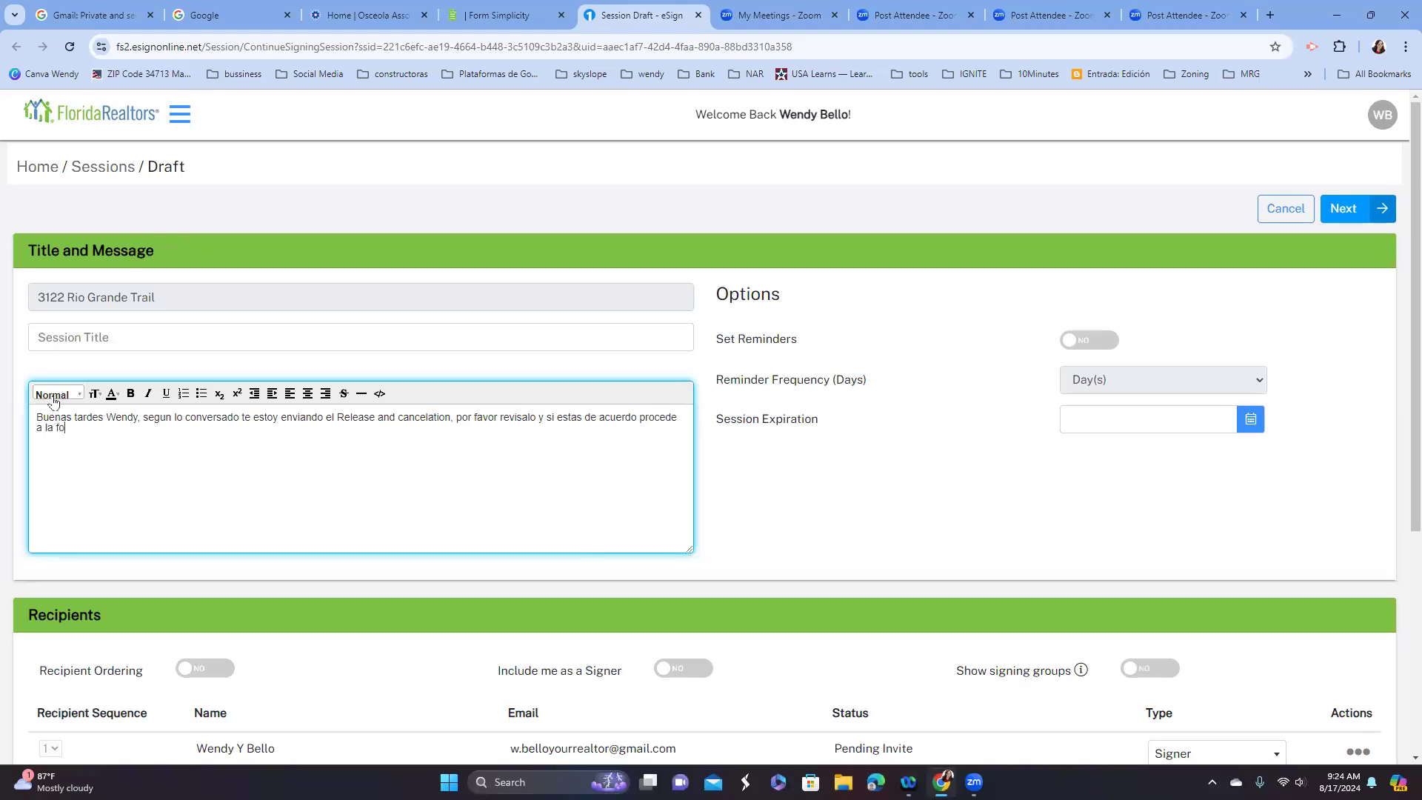
pyautogui.press('BackSpace')
pyautogui.write('irma electronica. Si tienes alguna pregunta')
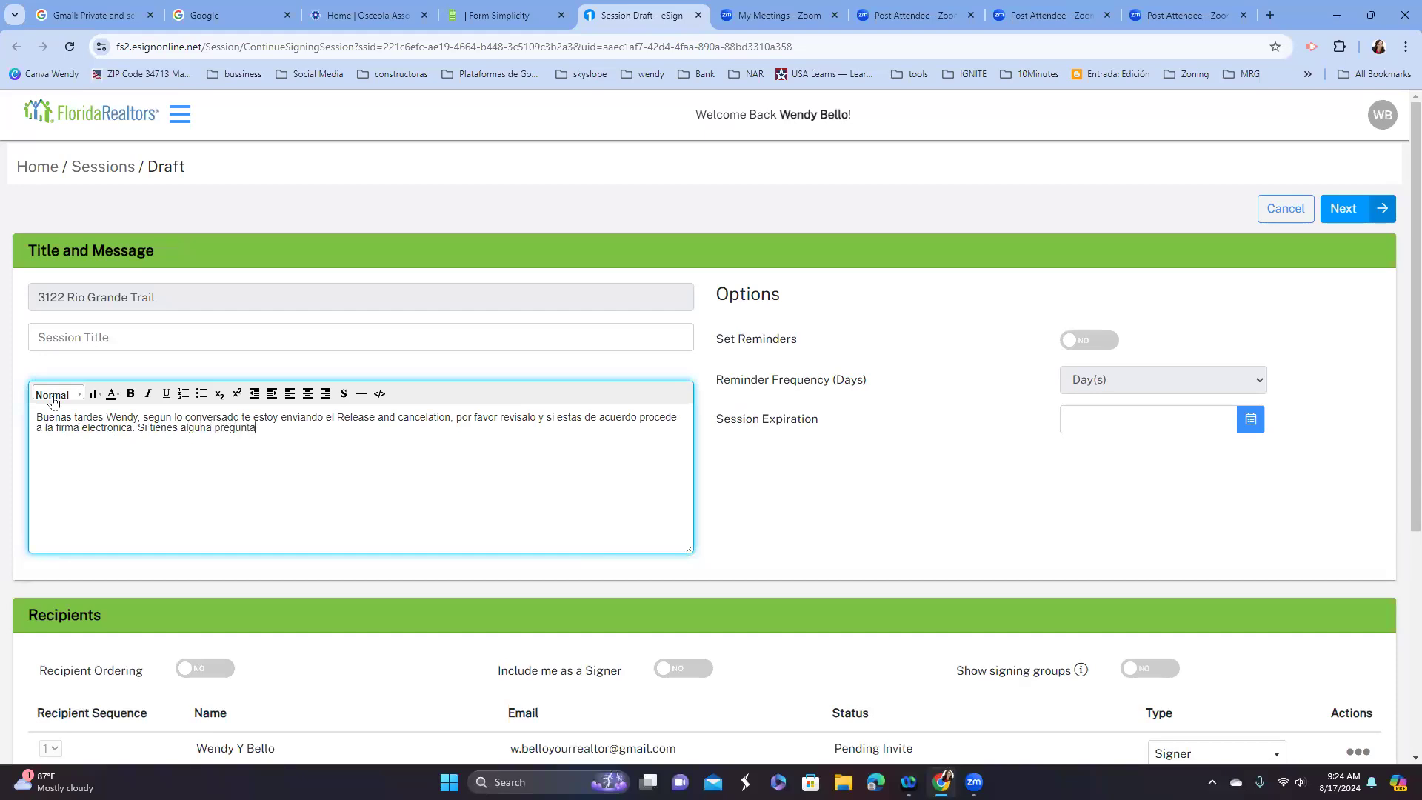
pyautogui.write(', no du')
pyautogui.write('des en conta')
pyautogui.write('ctarme. ')
pyautogui.write('Atentament')
pyautogui.write('e')
pyautogui.write('.')
# - Translate the whole session message from Spanish to English with Google Translate in a new browser tab and copy the translation
pyautogui.moveTo(34, 415); pyautogui.dragTo(98, 433)
pyautogui.hotkey('ctrl', 'c')
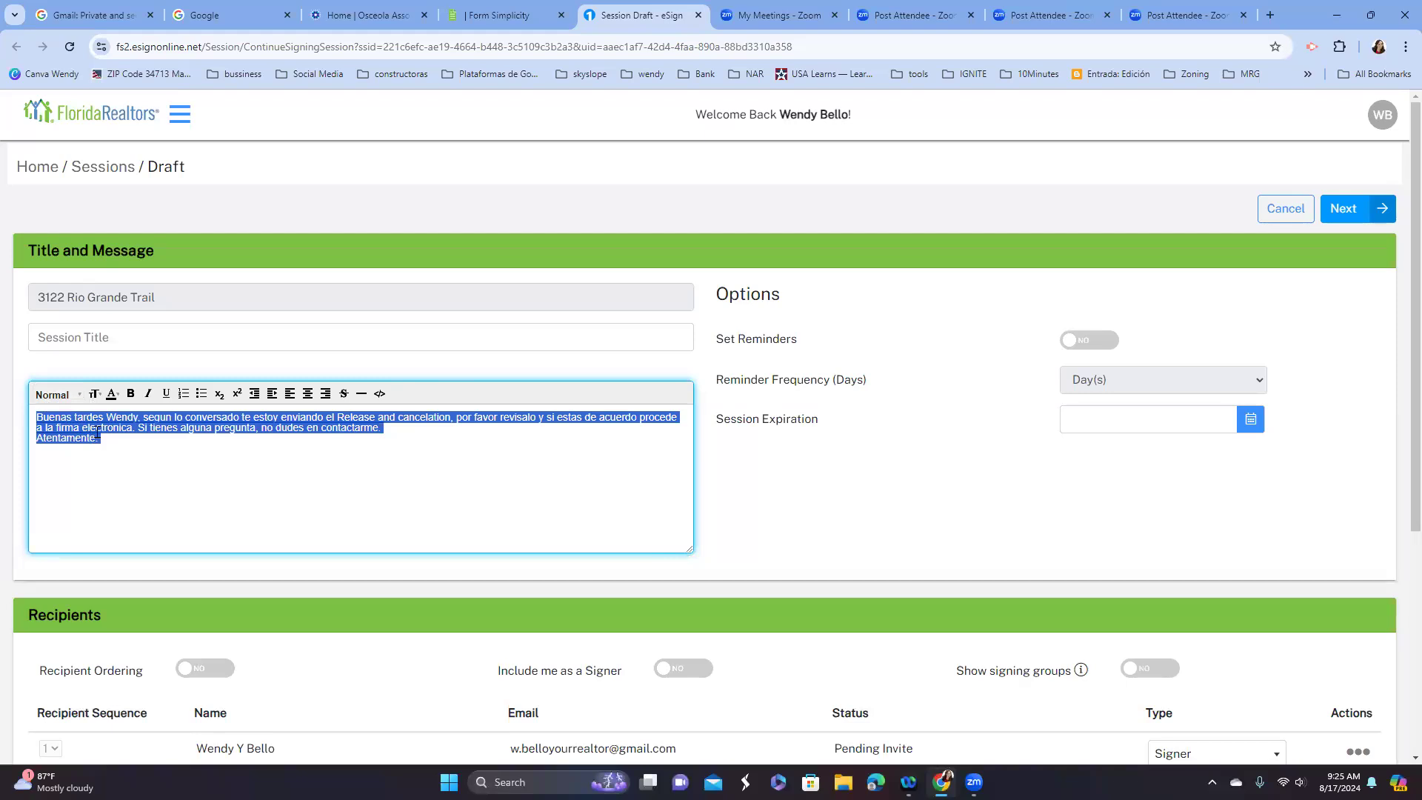
pyautogui.click(1269, 15)
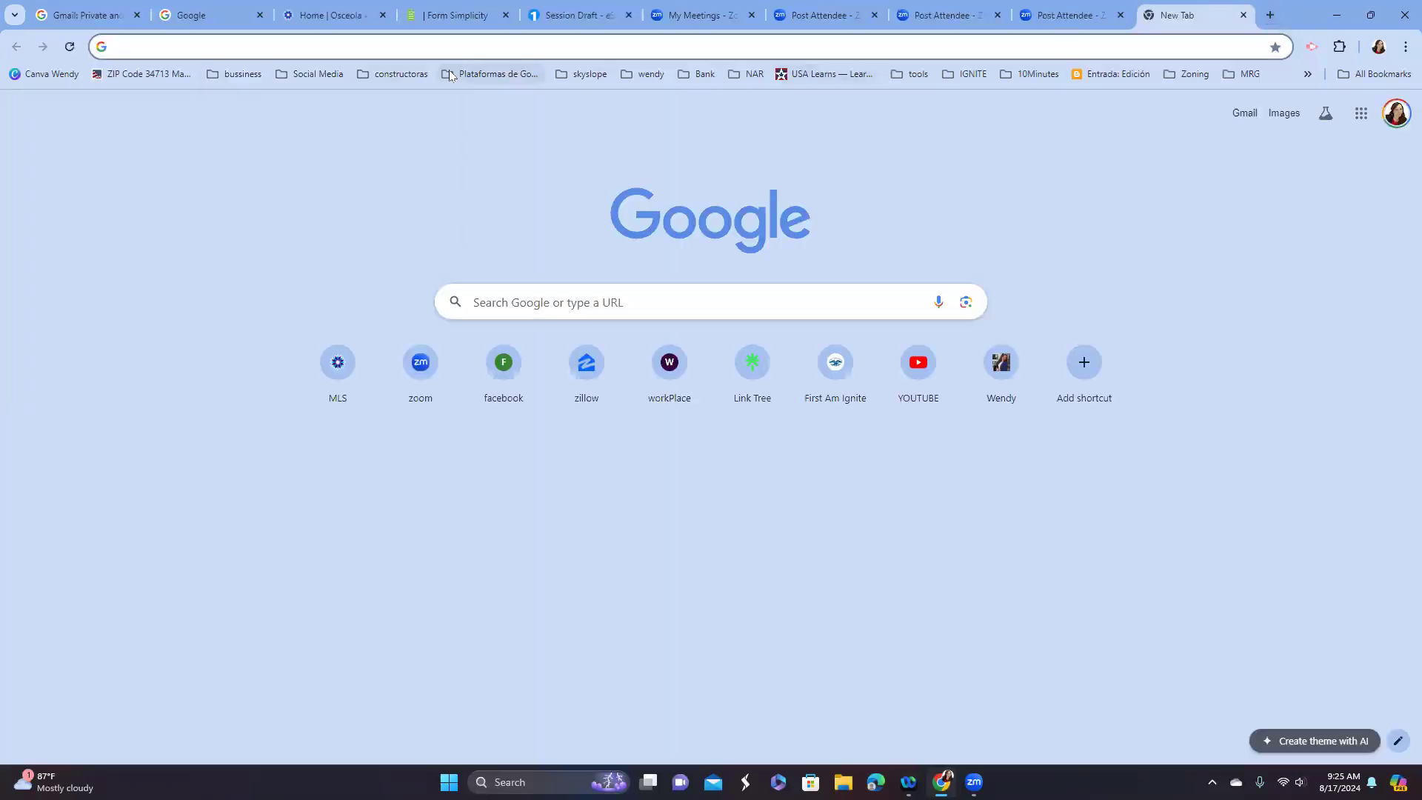
pyautogui.click(511, 77)
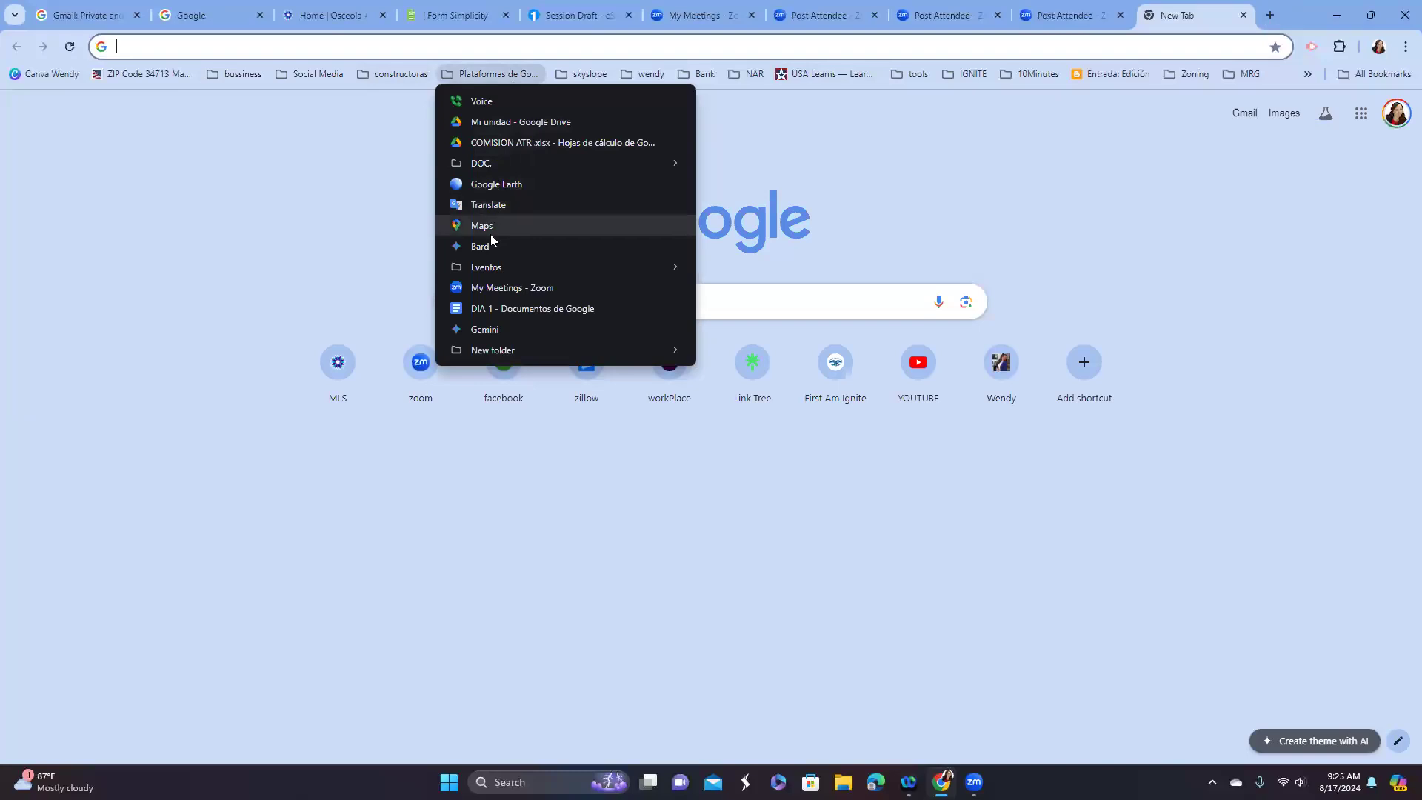
pyautogui.click(496, 183)
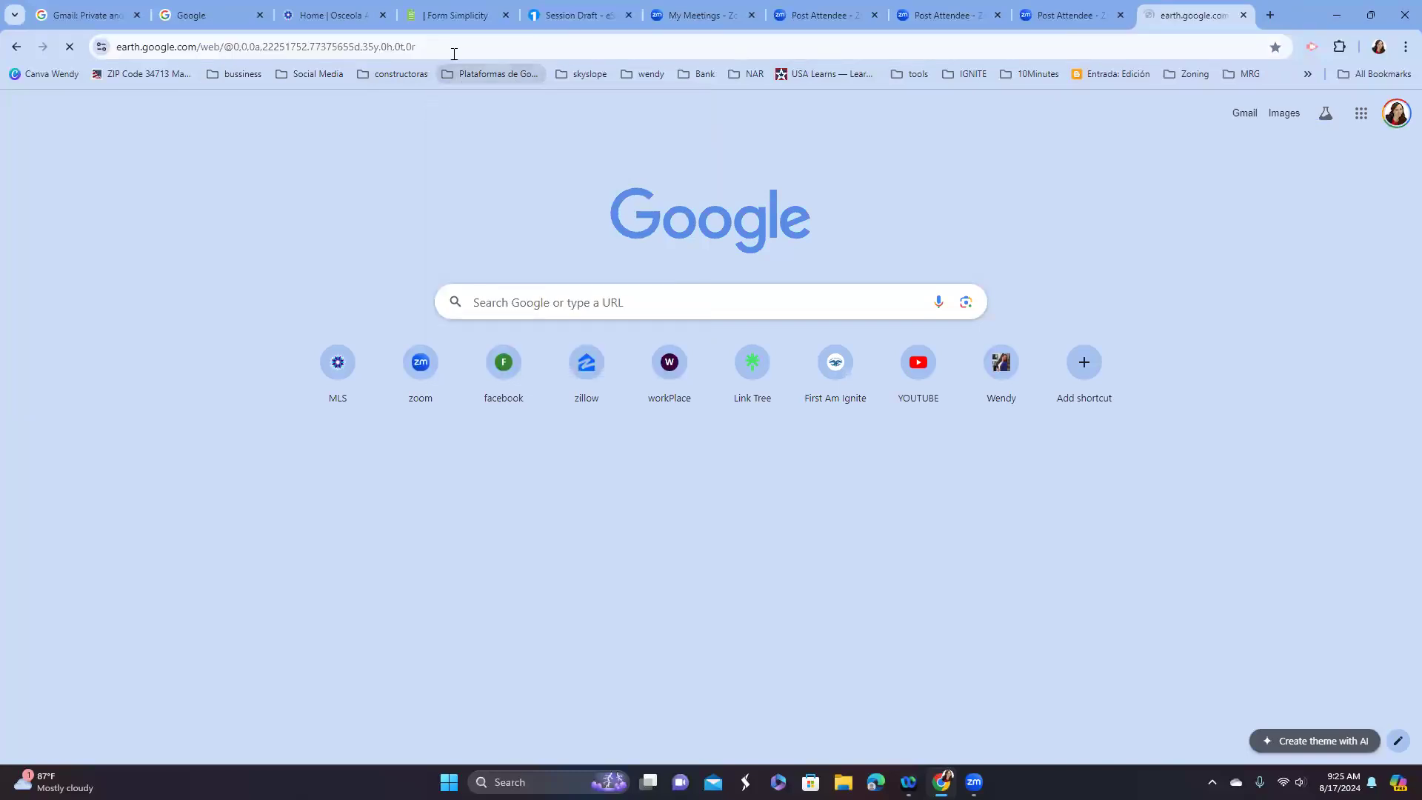
pyautogui.click(479, 73)
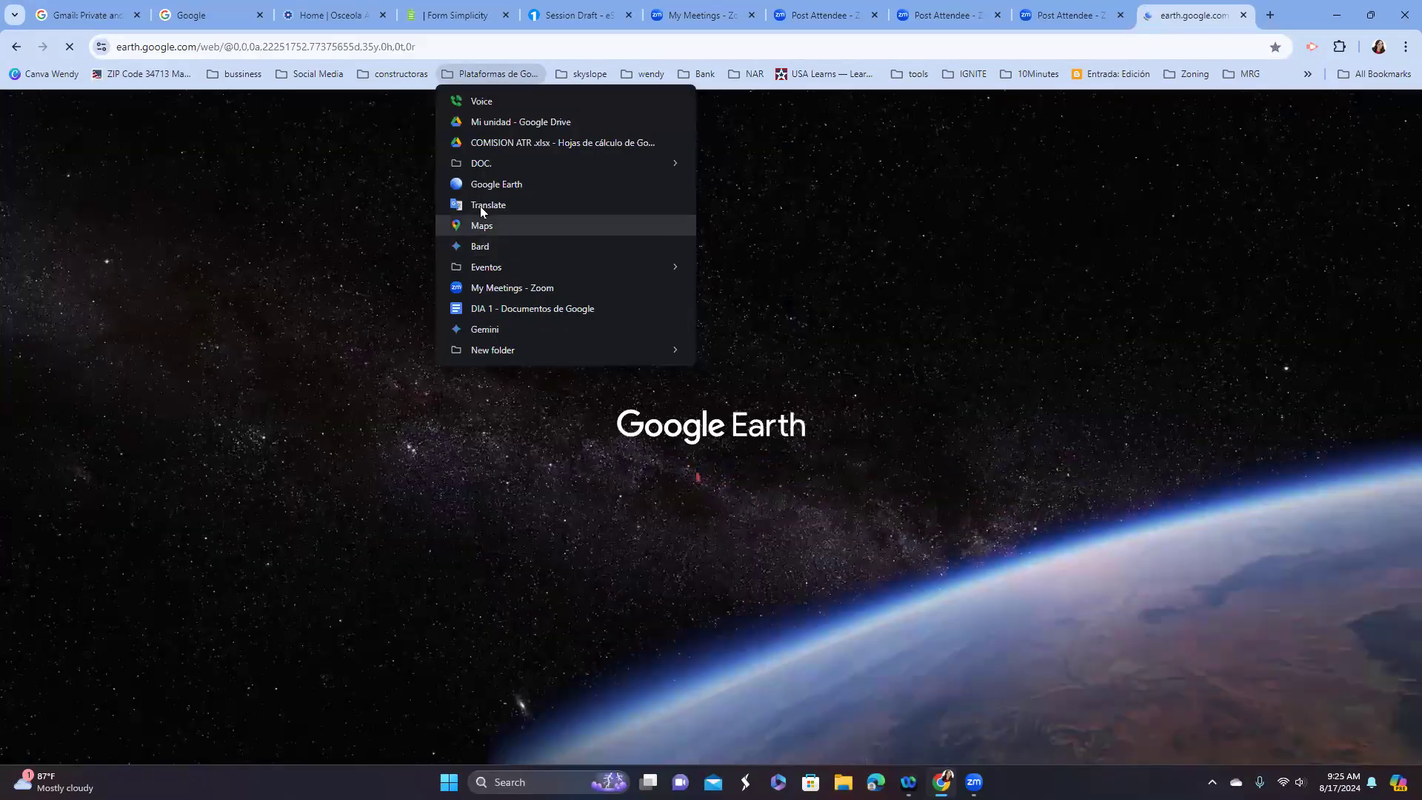
pyautogui.click(485, 204)
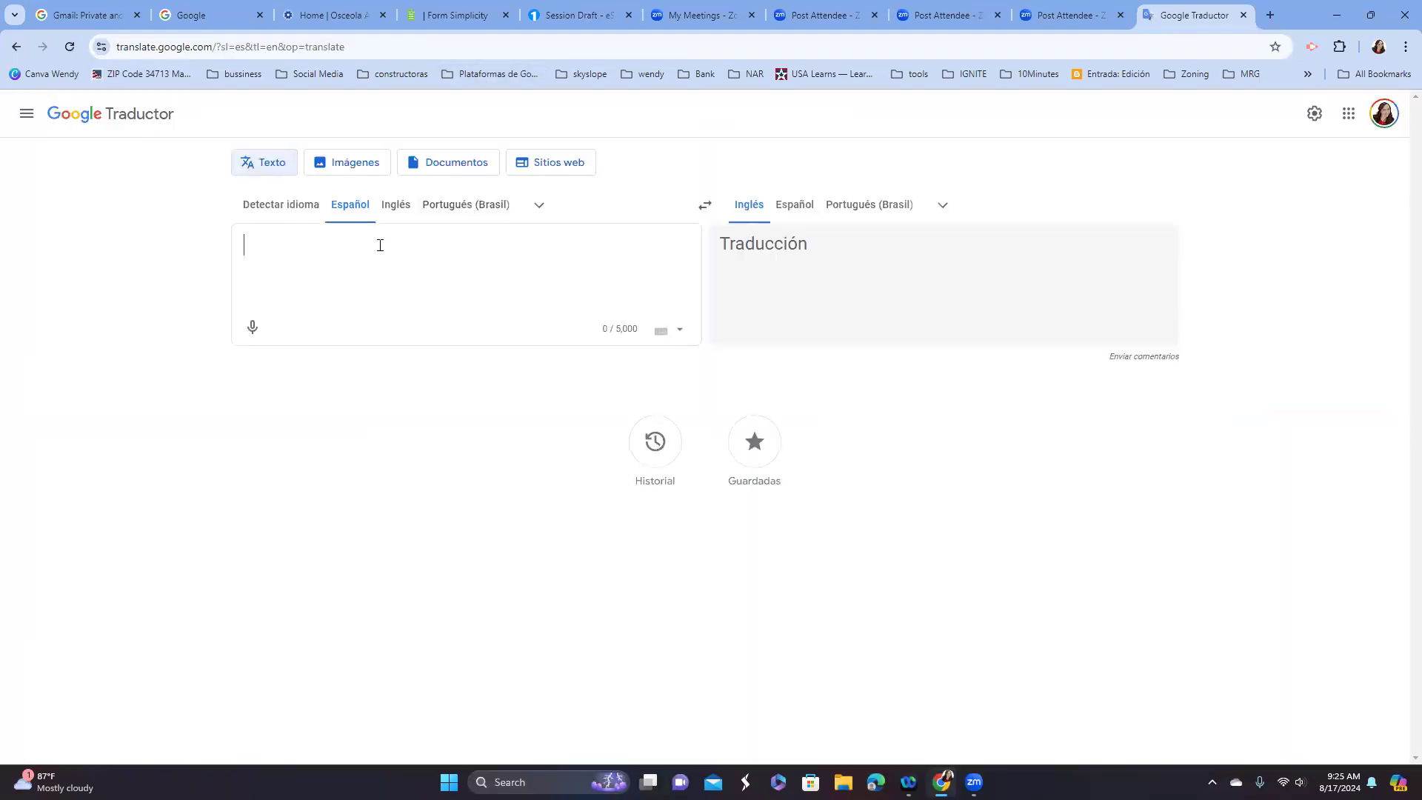
pyautogui.hotkey('ctrl', 'v')
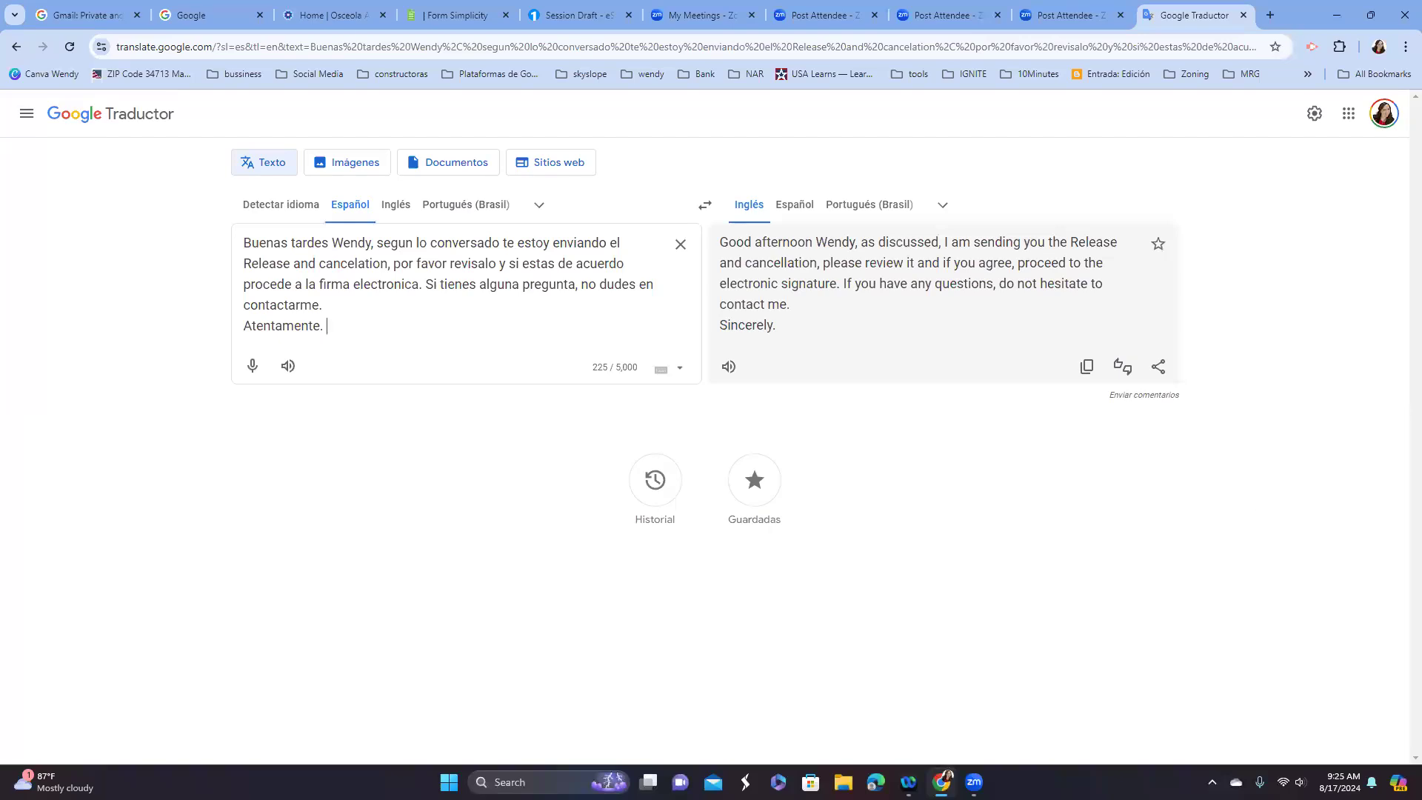
pyautogui.click(1087, 368)
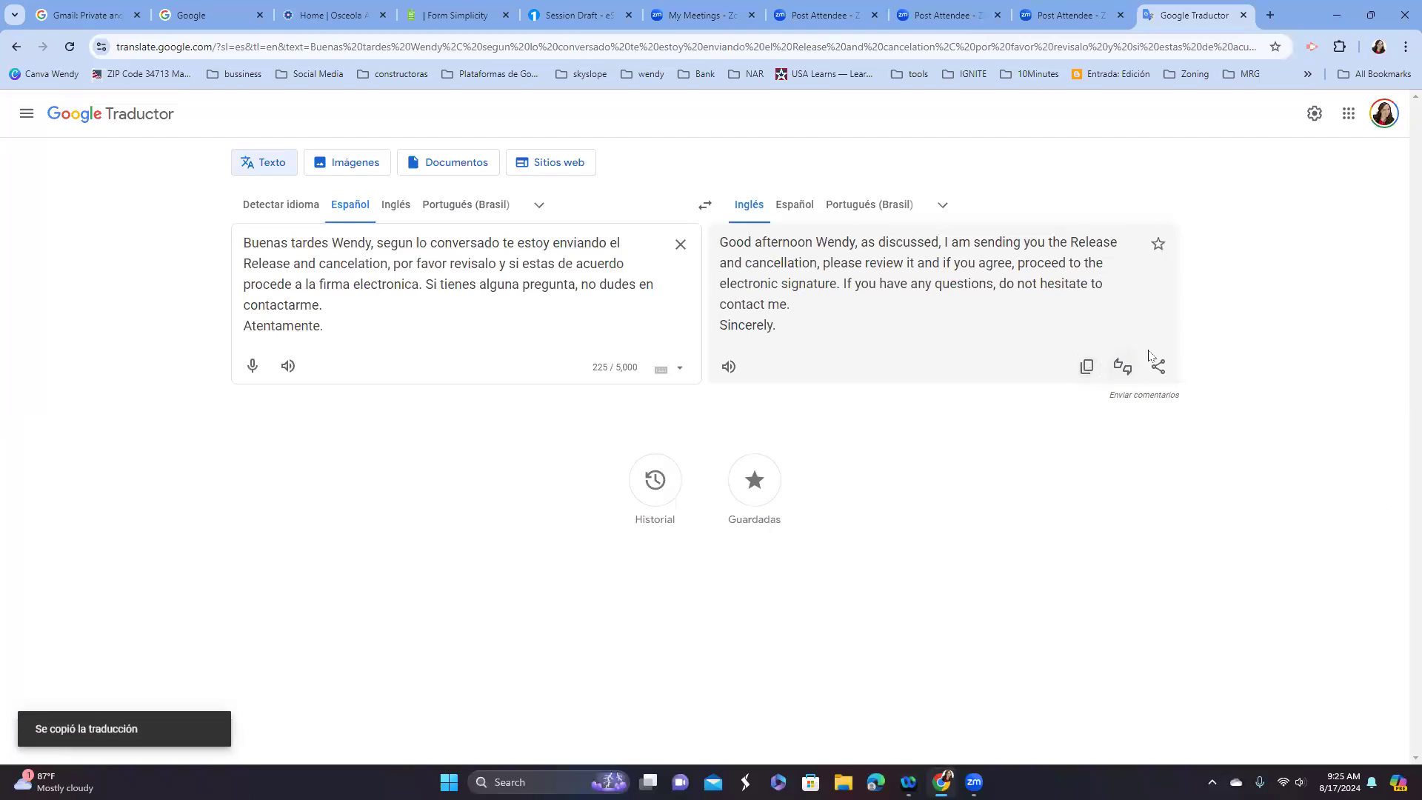
# - Return to the eSign session draft and replace the selected Spanish message with the copied English translation
pyautogui.click(440, 16)
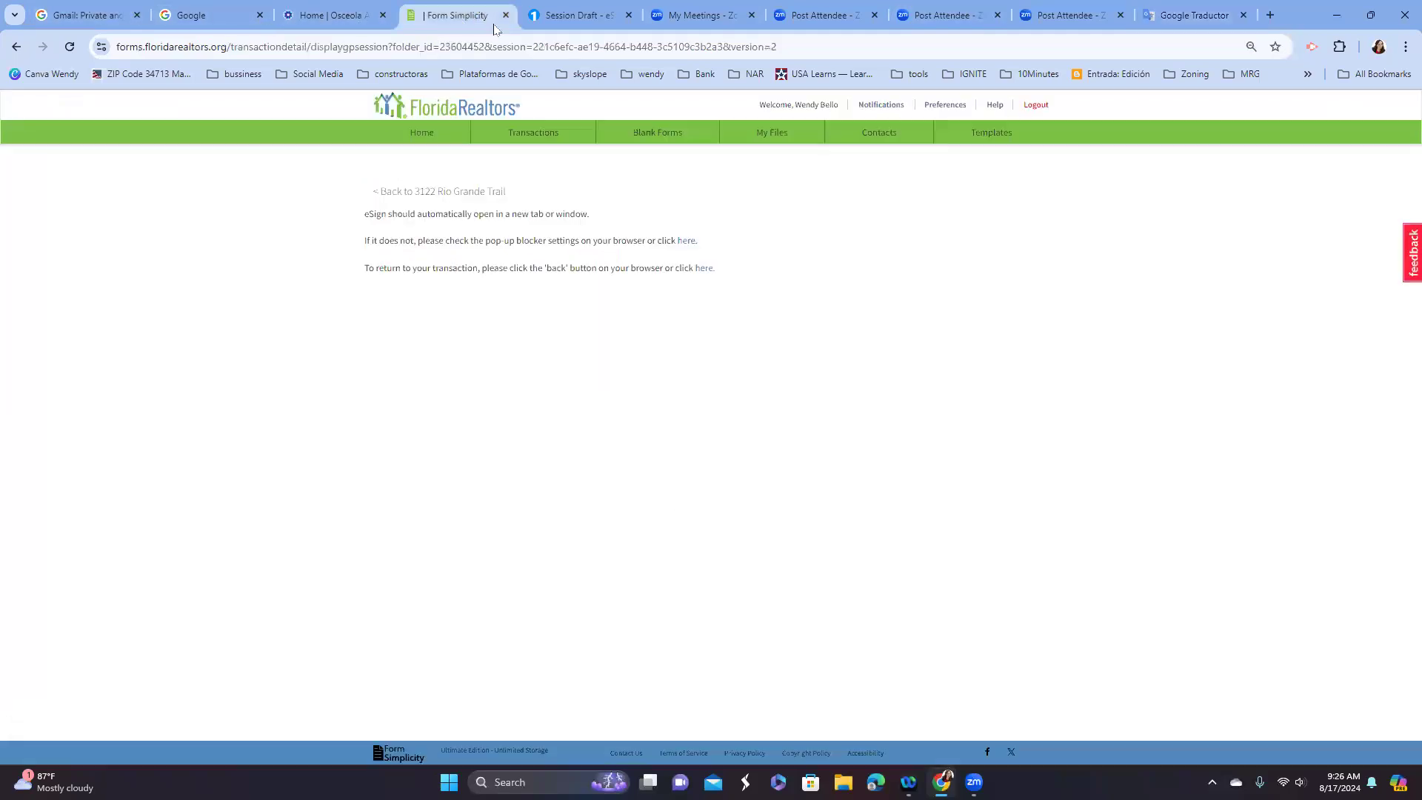
pyautogui.click(529, 16)
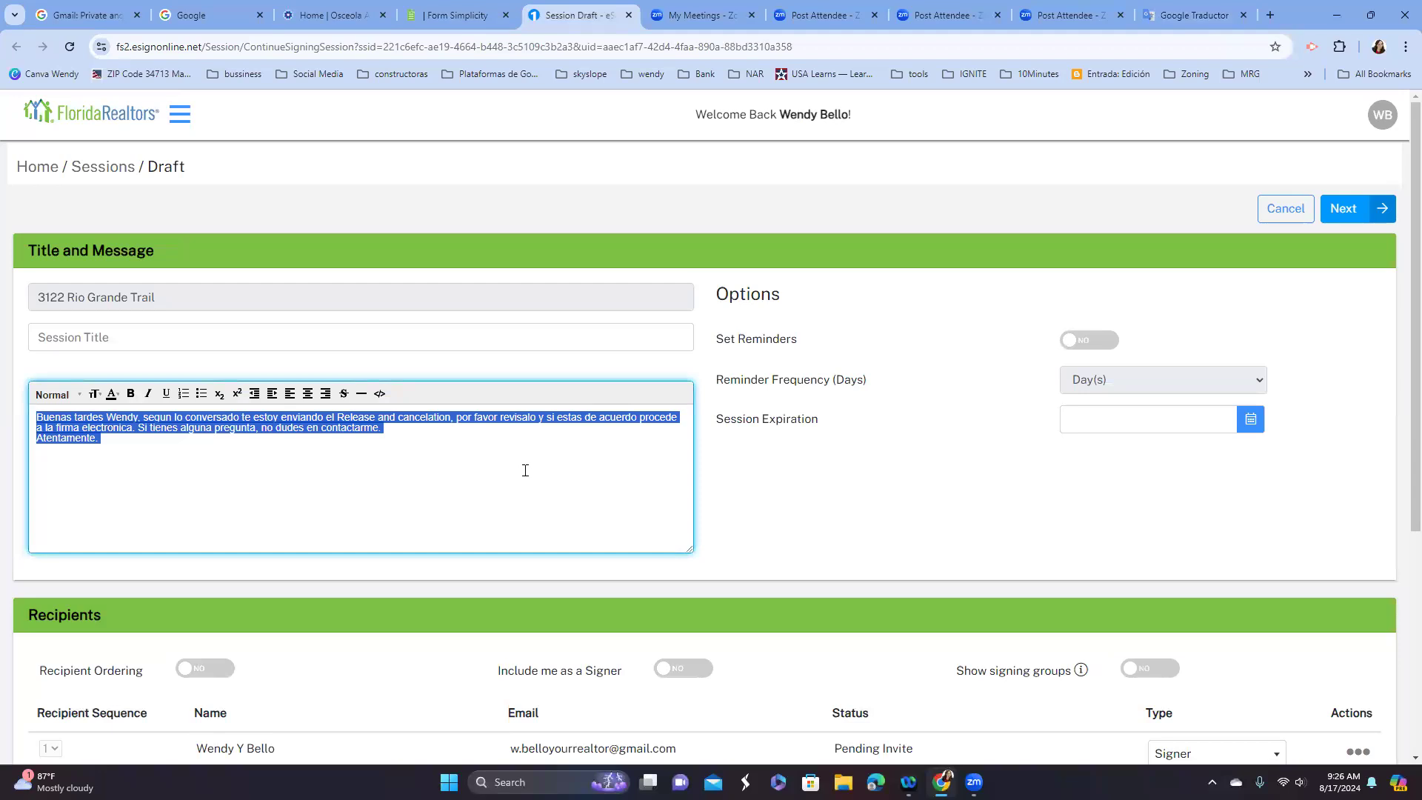
pyautogui.hotkey('ctrl', 'v')
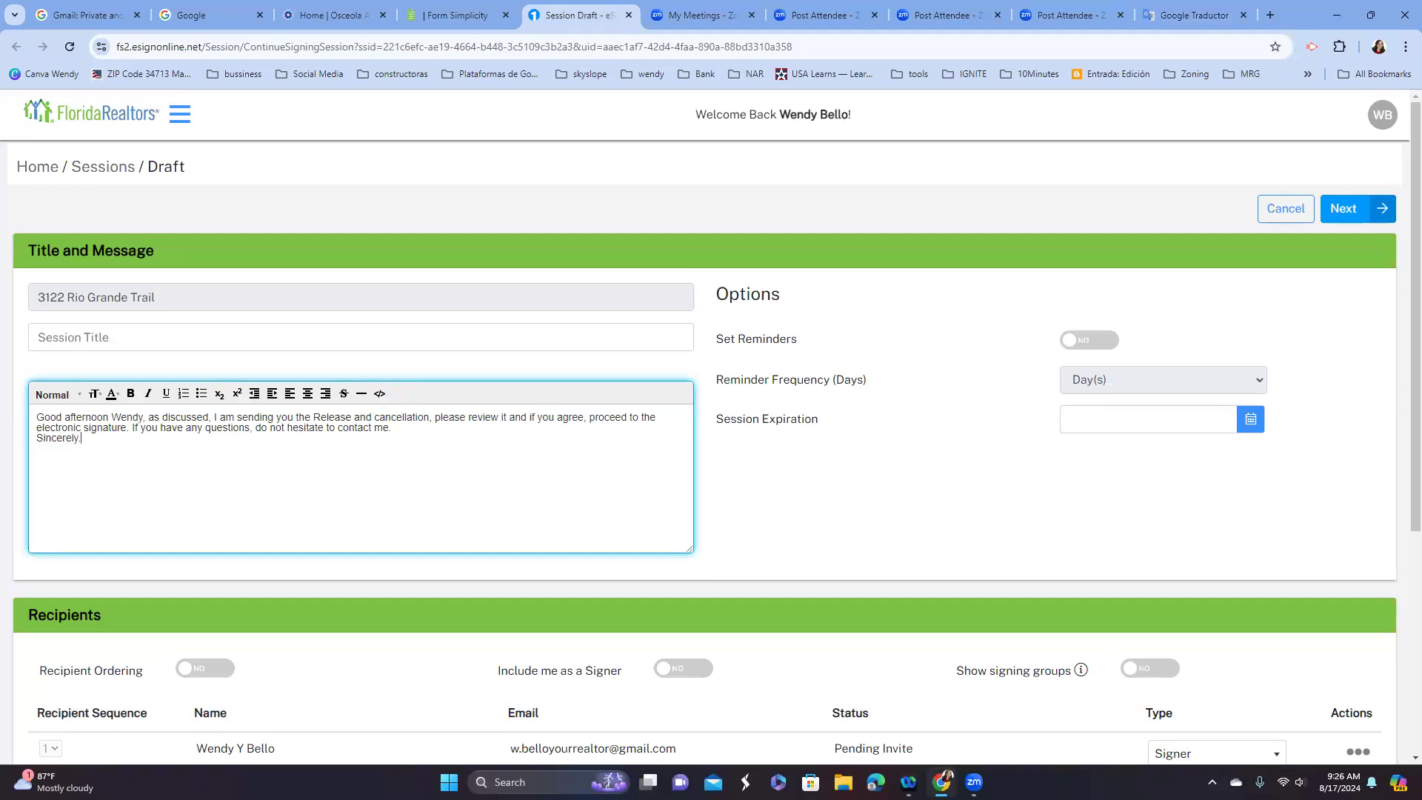
# - Title the session "Release and Cancellation" and proceed to the document's signer tag page
pyautogui.click(1343, 208)
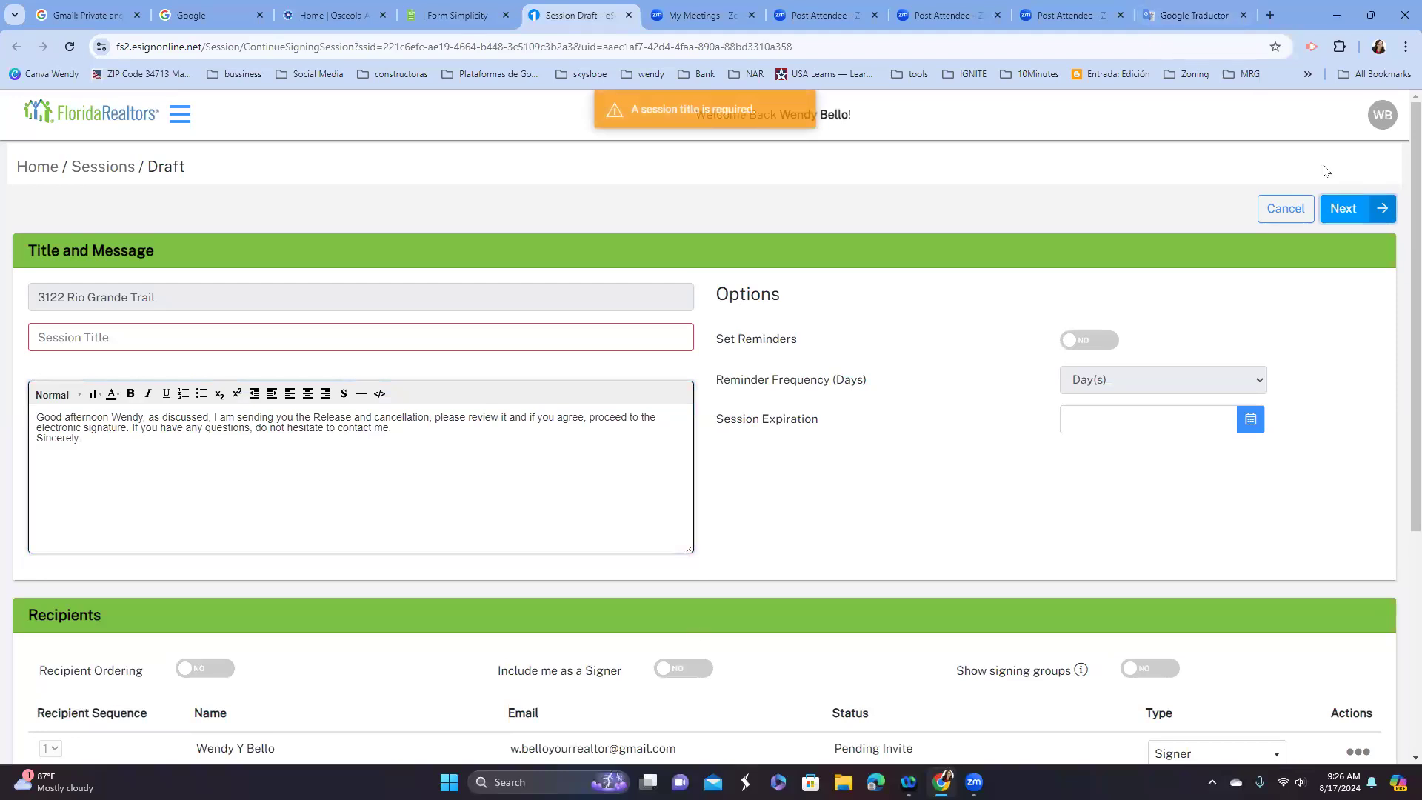
pyautogui.click(85, 334)
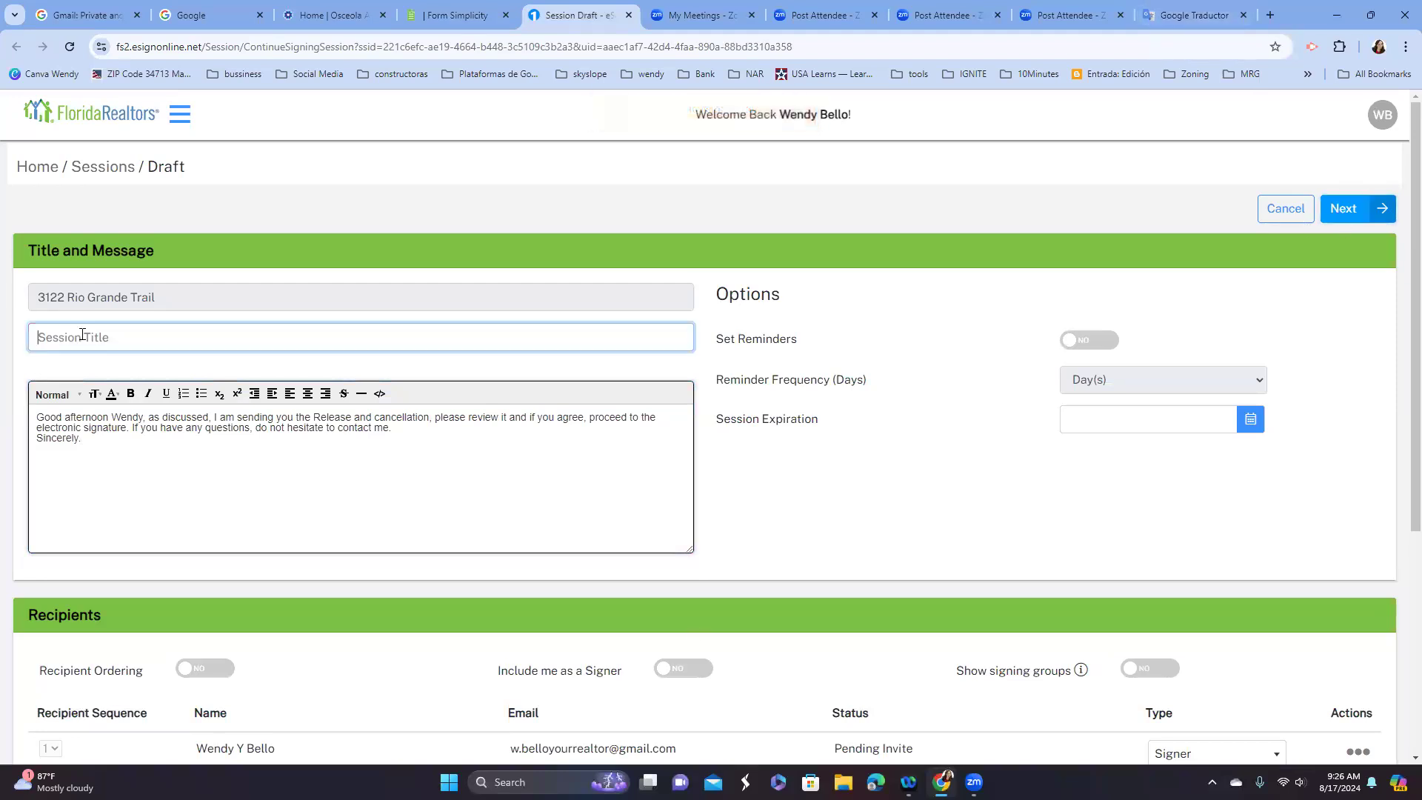
pyautogui.write('Re')
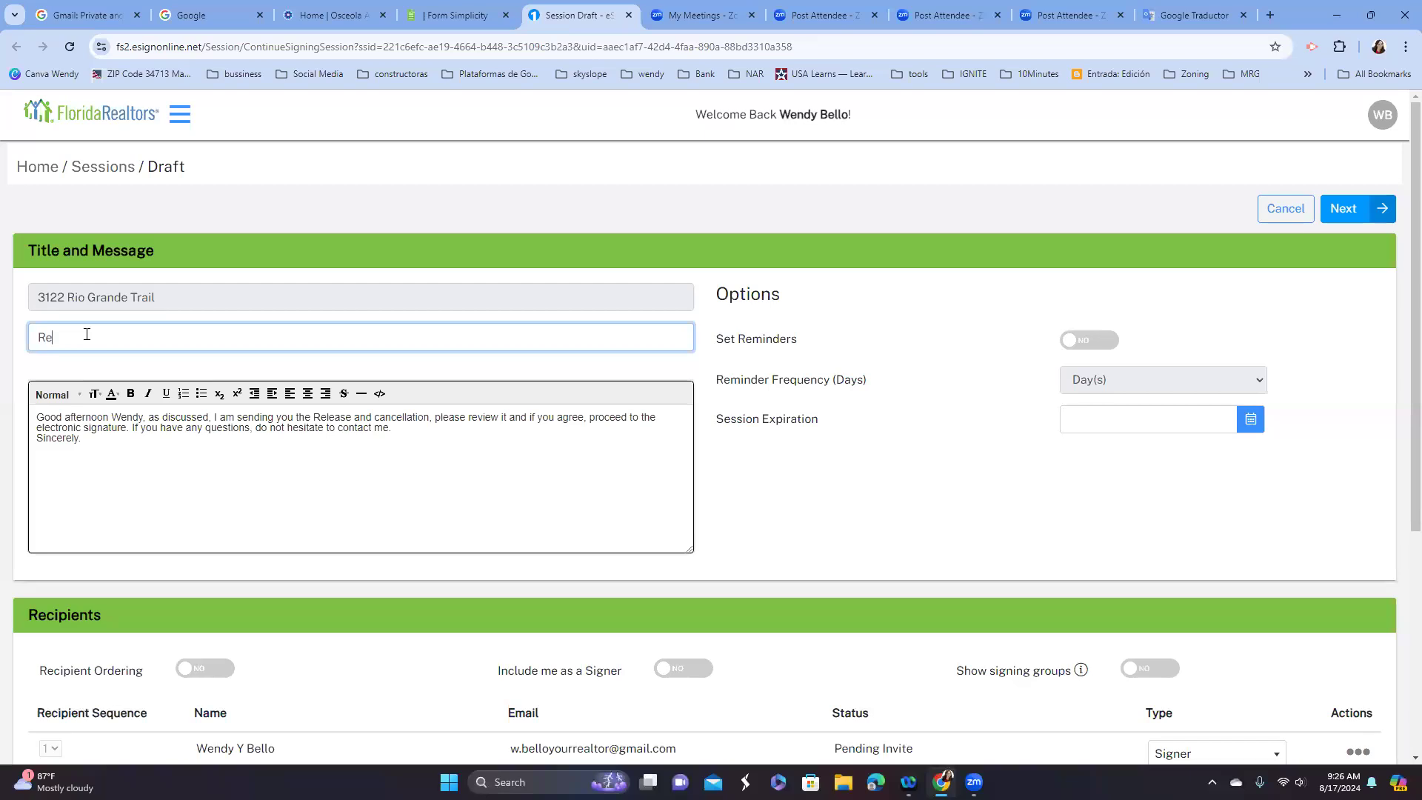
pyautogui.write('lease and Cancellation')
pyautogui.click(1355, 215)
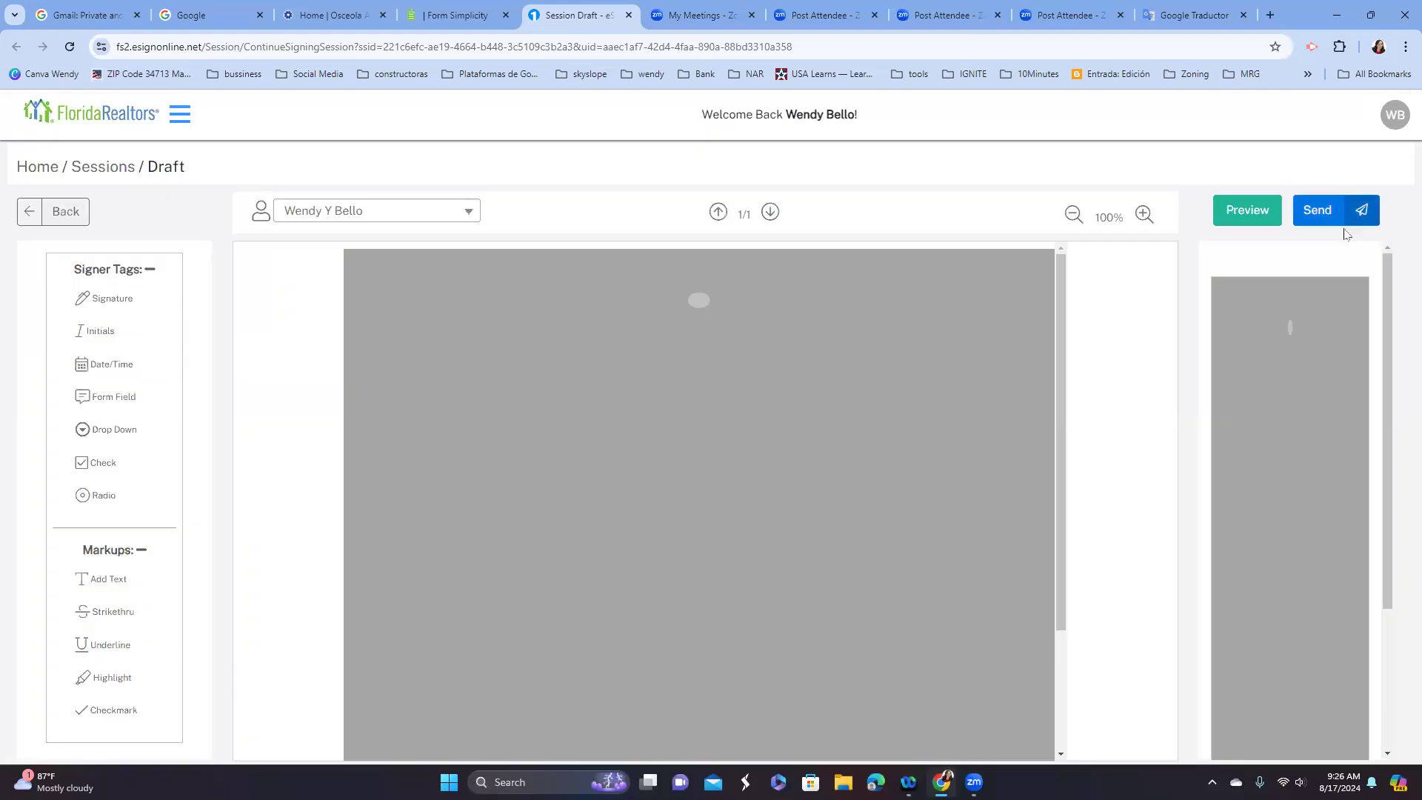
# - Review the Release and Cancellation of Contract page, including the Buyer signature and date tags at its end
pyautogui.scroll(-1, 925, 363)
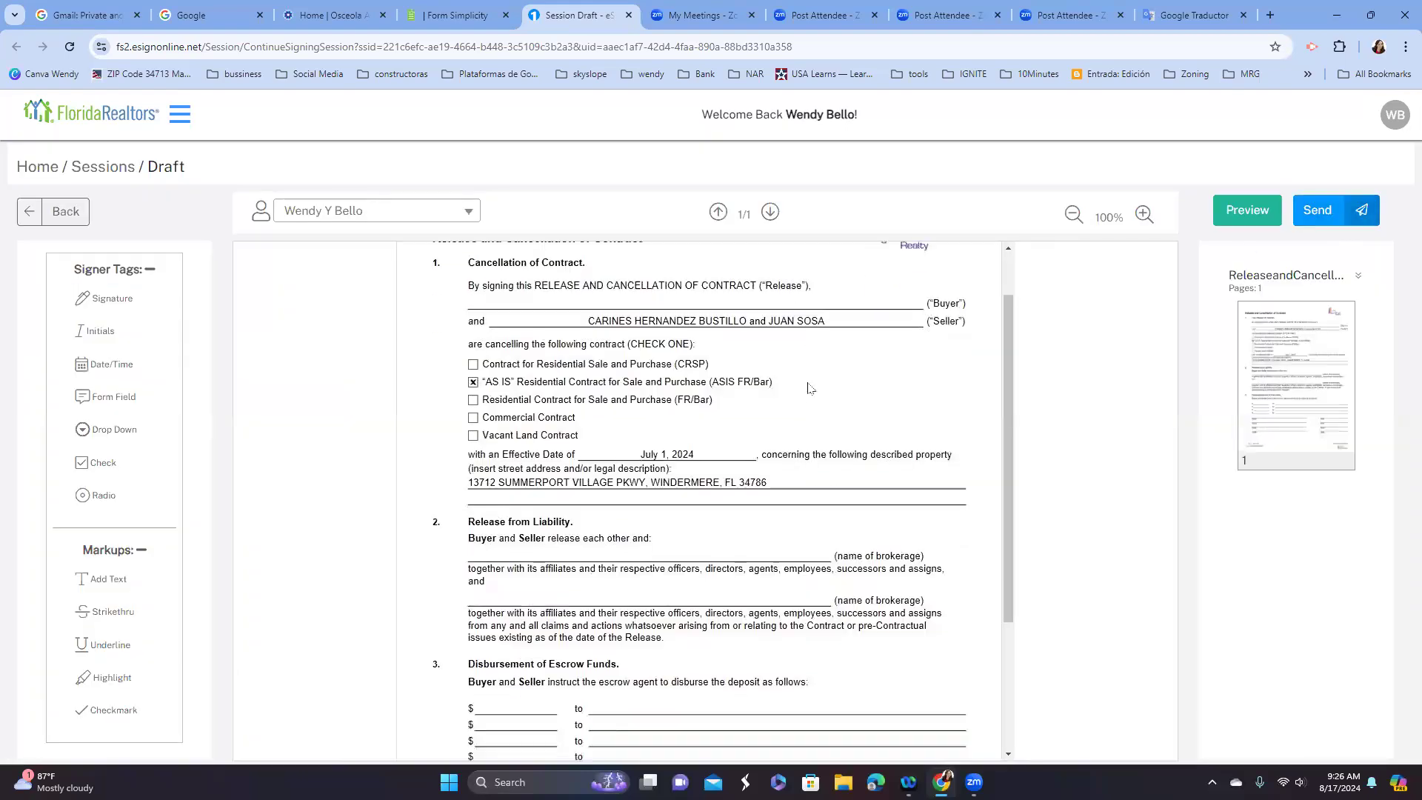
pyautogui.scroll(1, 1031, 342)
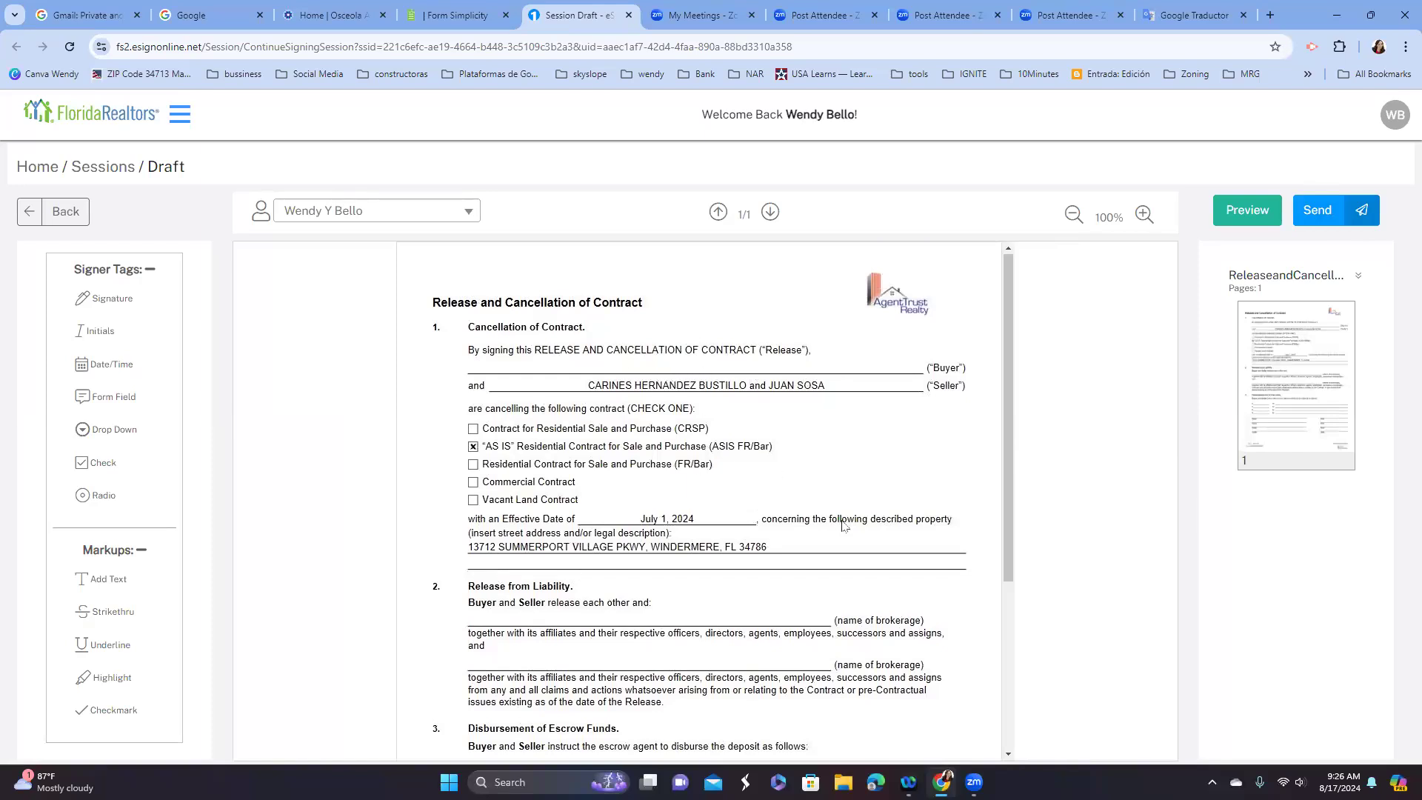
pyautogui.scroll(-4, 844, 526)
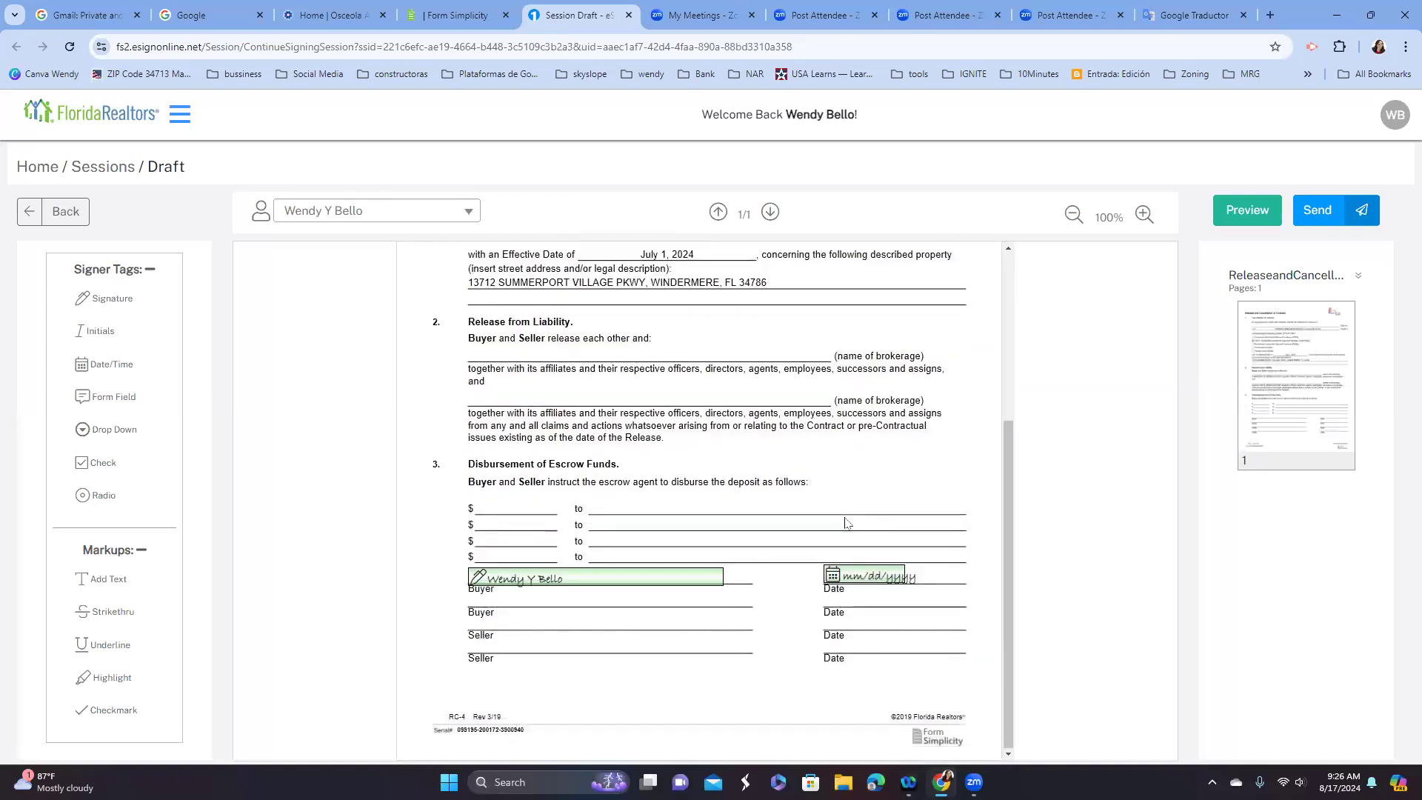
pyautogui.moveTo(539, 582)
# - Switch back to Form Simplicity and reopen the recent residential listing transaction that holds the Release and Cancellation form
pyautogui.click(436, 17)
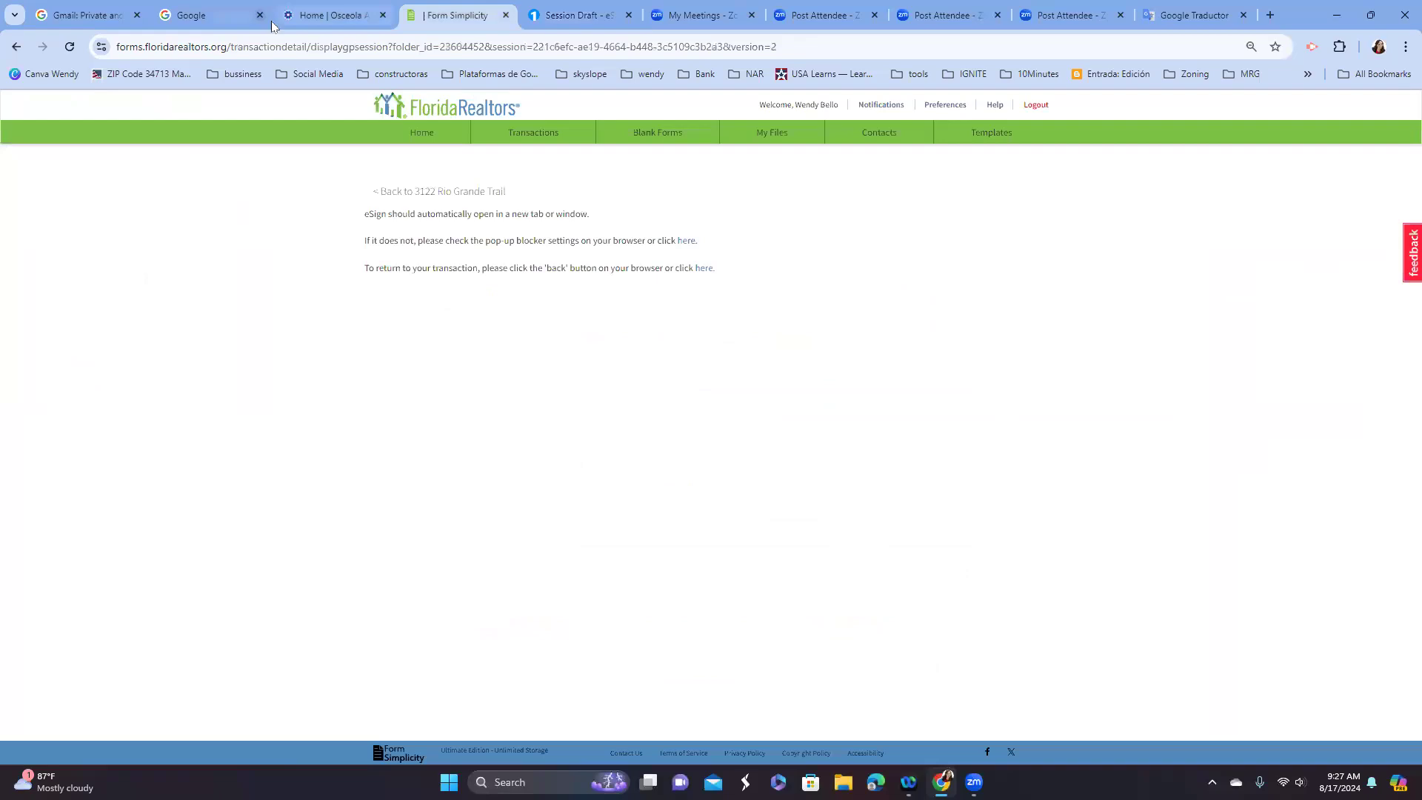
pyautogui.click(436, 132)
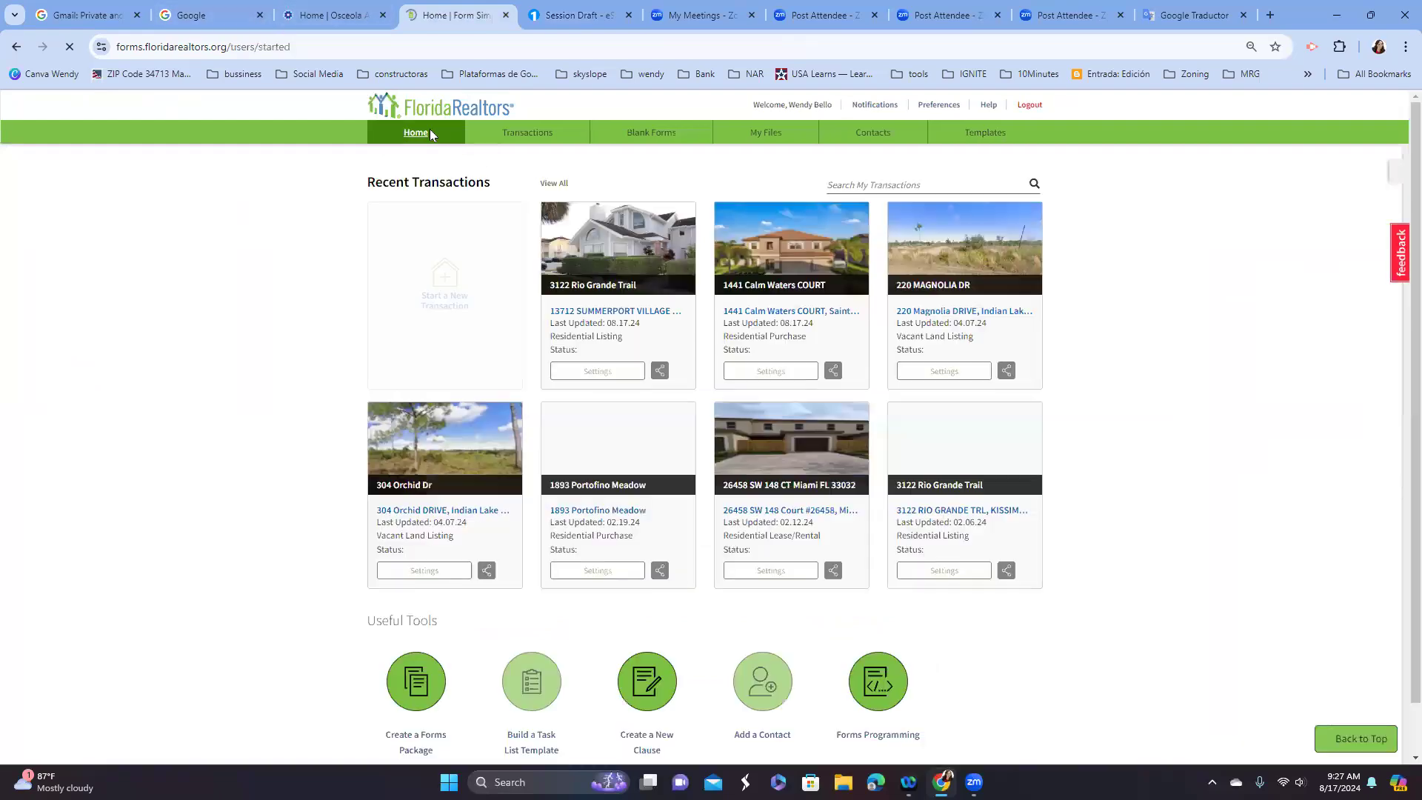
pyautogui.click(629, 256)
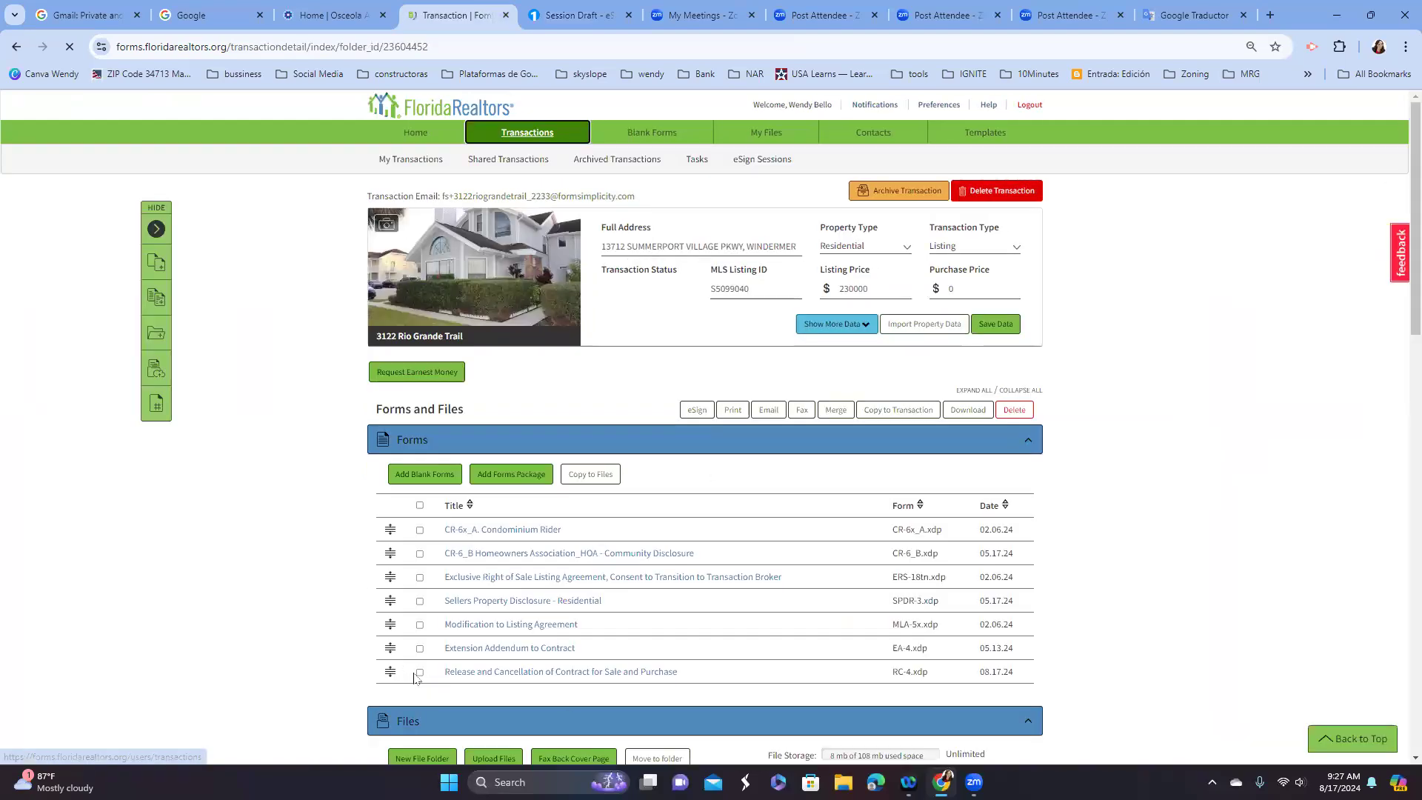